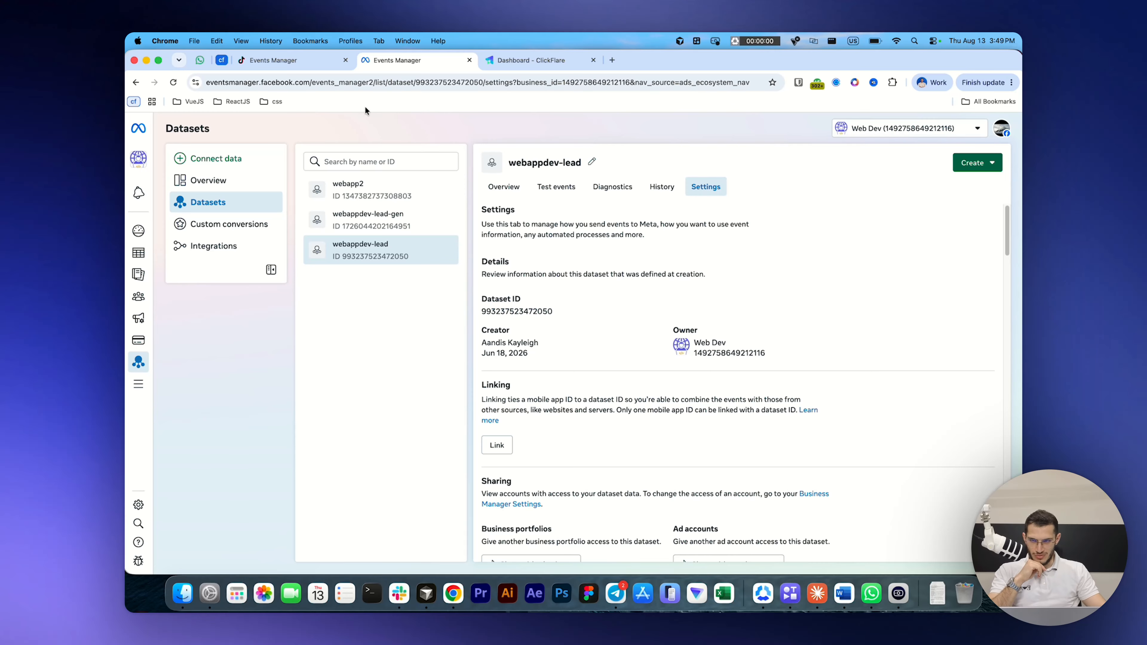
Step: Switch to ClickFlare and start a new Facebook Conversion API integration named "Test fcb capi"
left_click(524, 64)
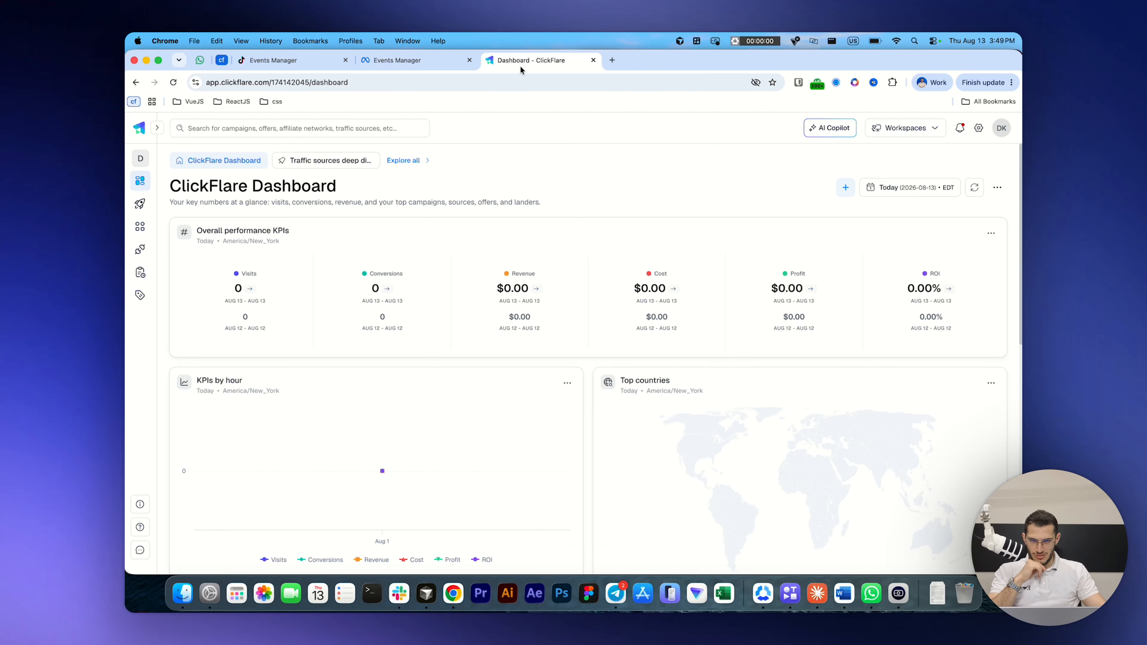
left_click(140, 250)
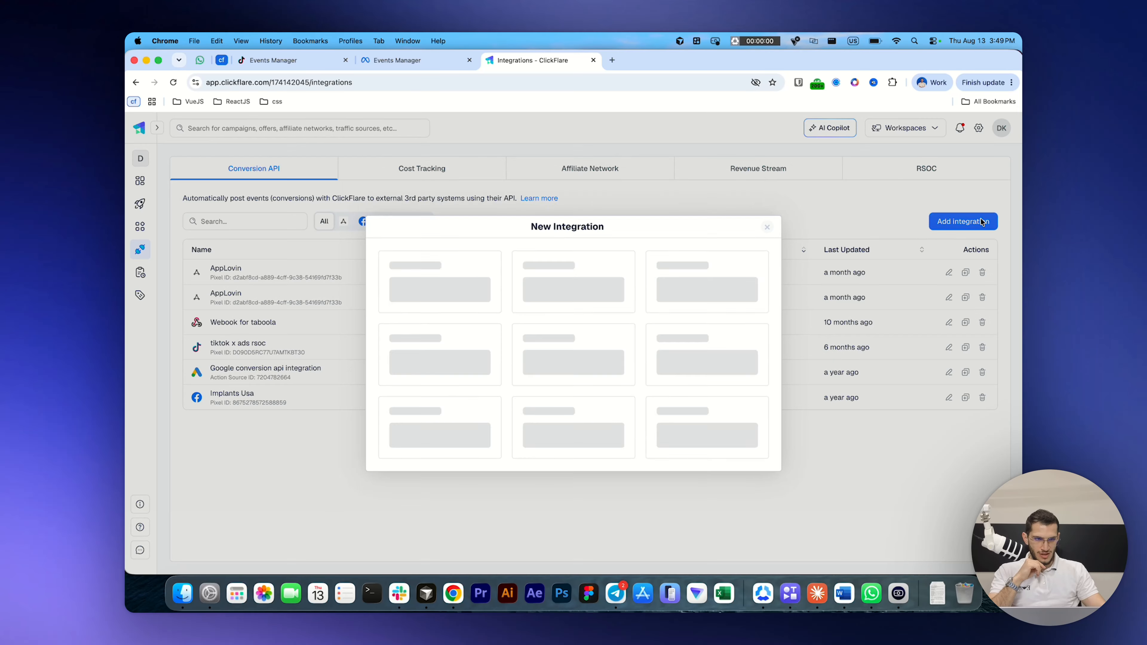
left_click(979, 223)
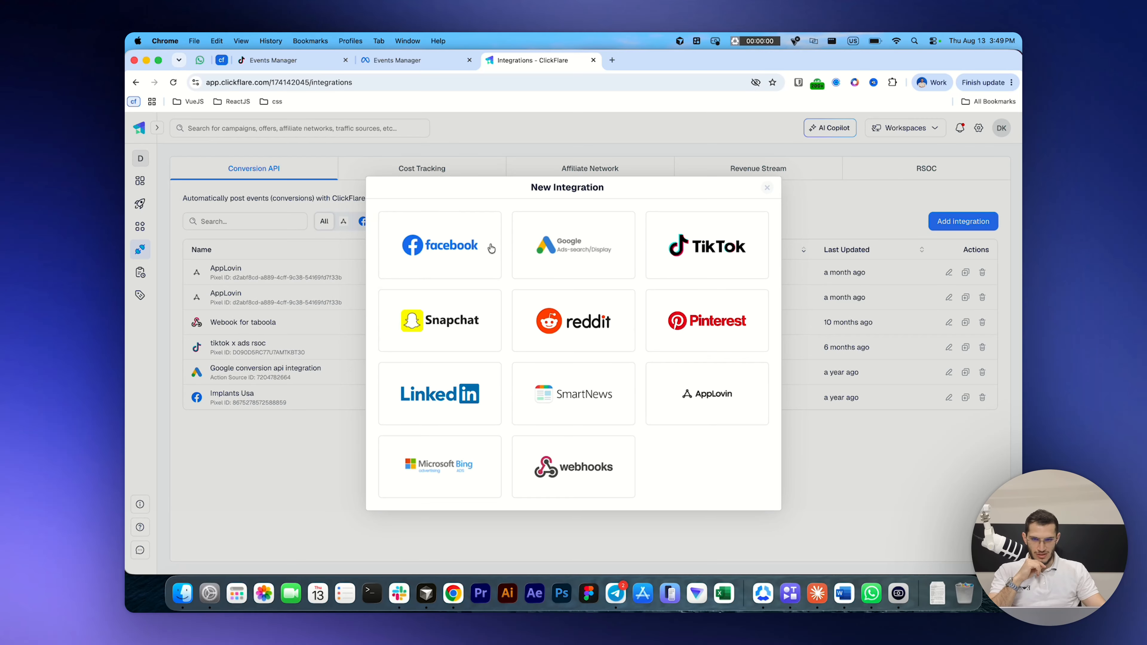
left_click(459, 249)
left_click(460, 210)
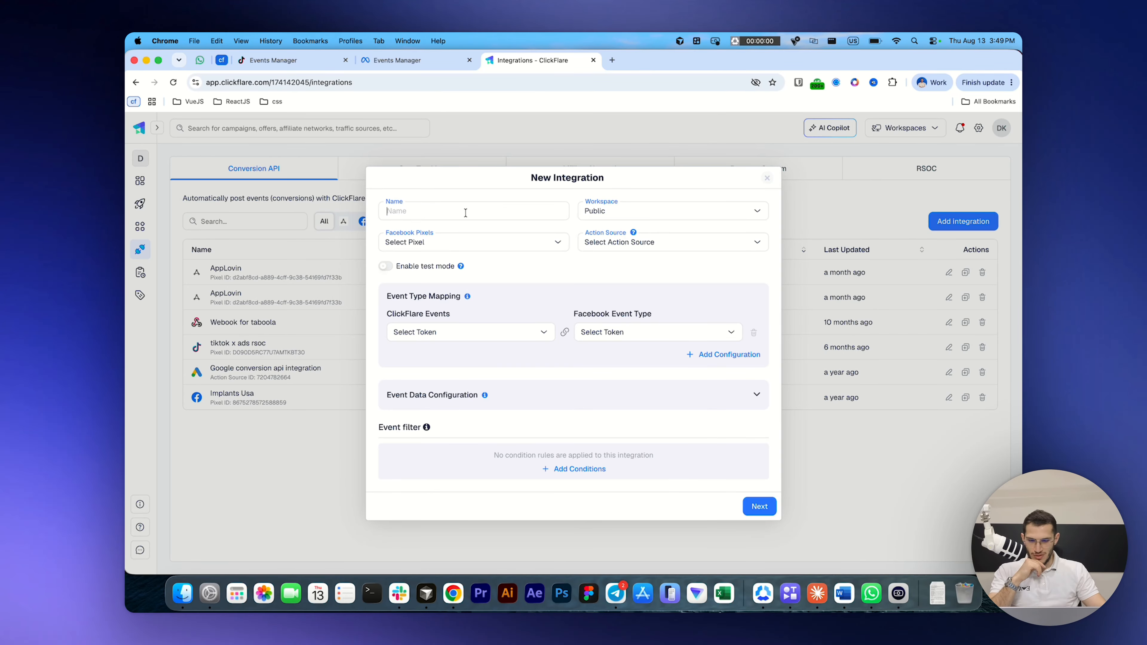
type("Test fcb capi")
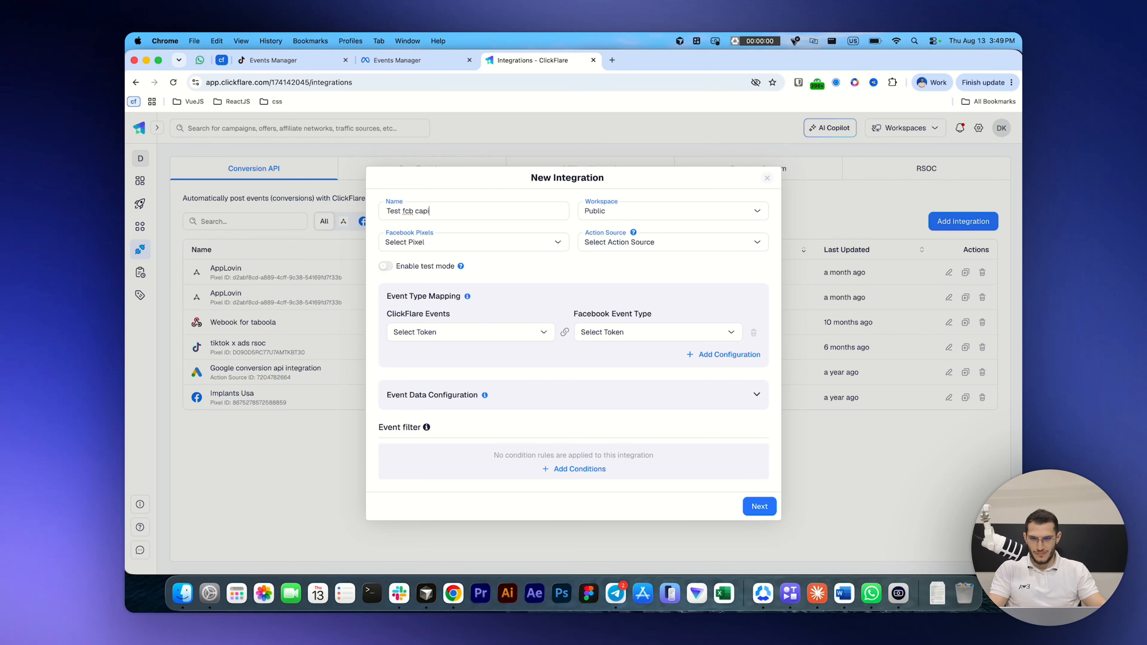
Step: Start registering a new Facebook pixel named "test fcb capi" and paste the dataset ID as its pixel ID
left_click(473, 244)
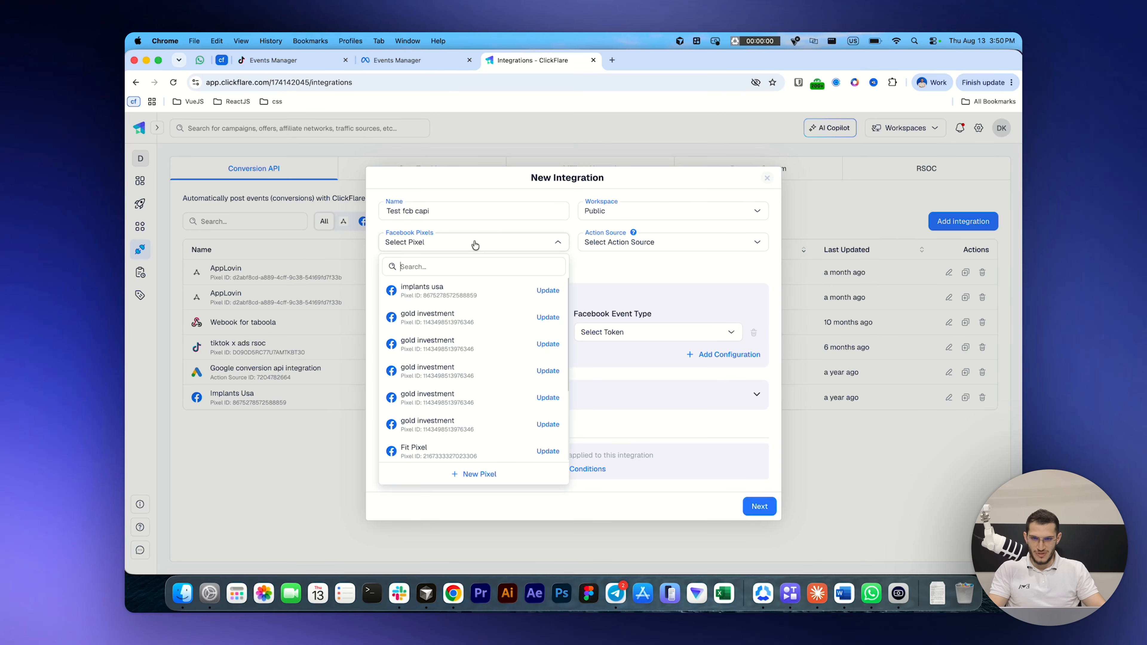
left_click(472, 474)
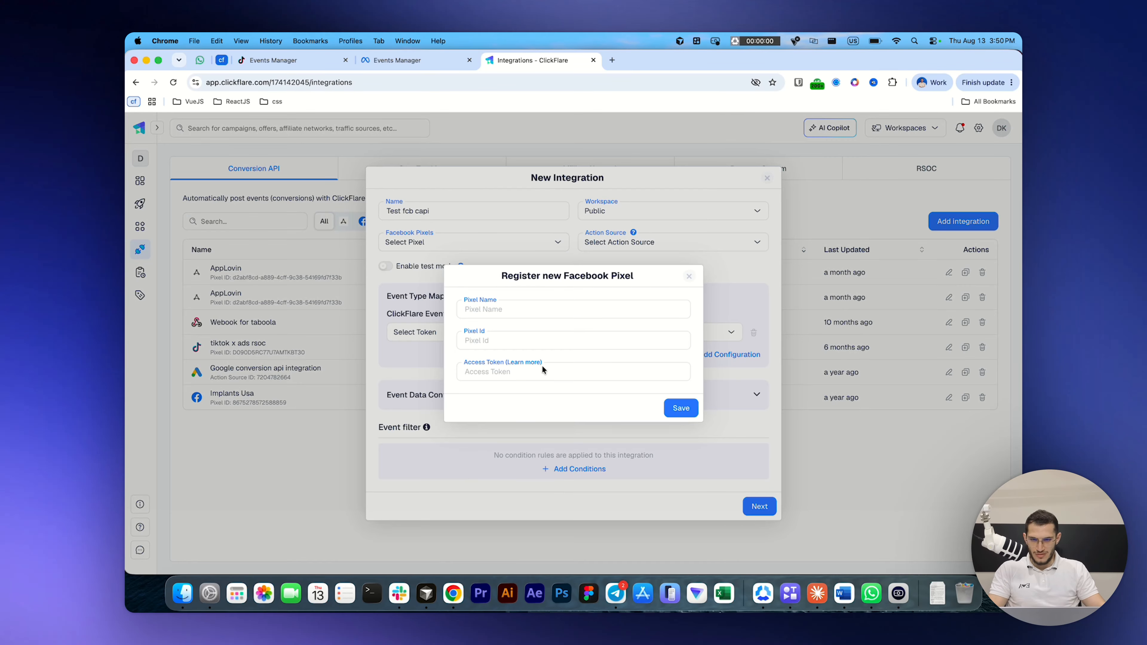
type("te")
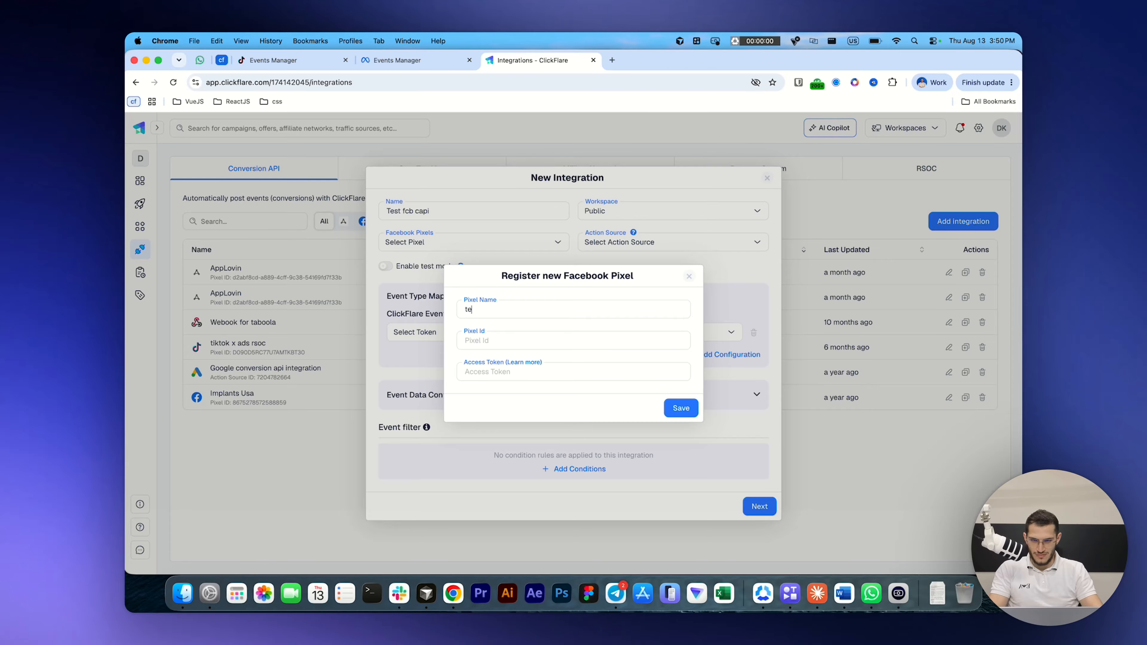
type("st fcb capi")
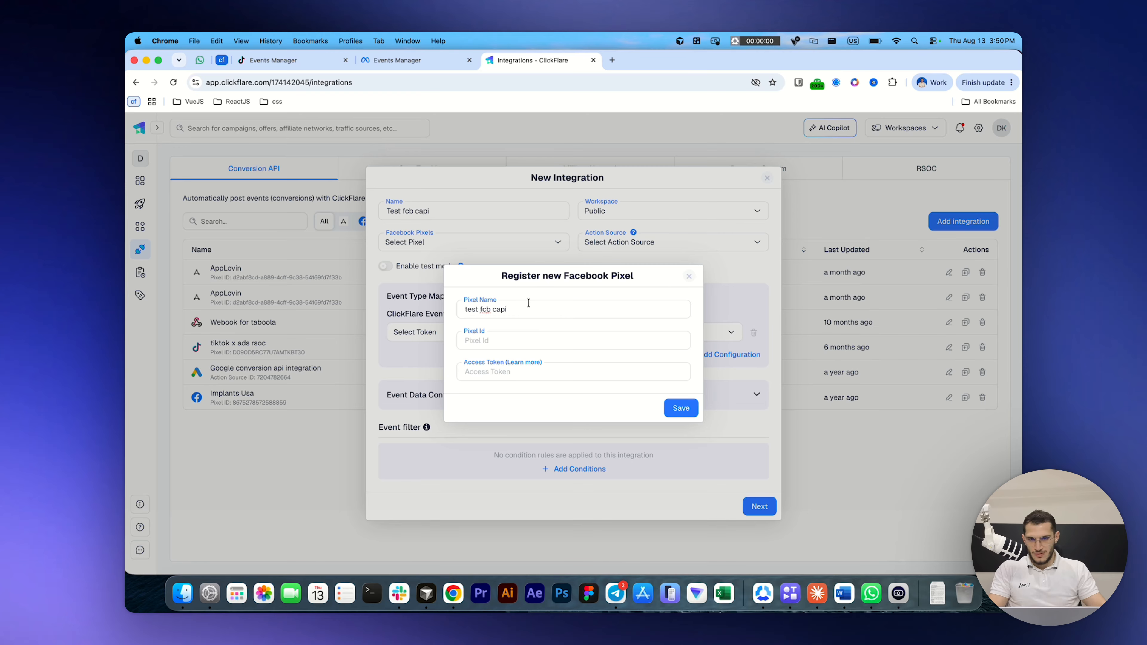
left_click(503, 340)
key("cmd+v")
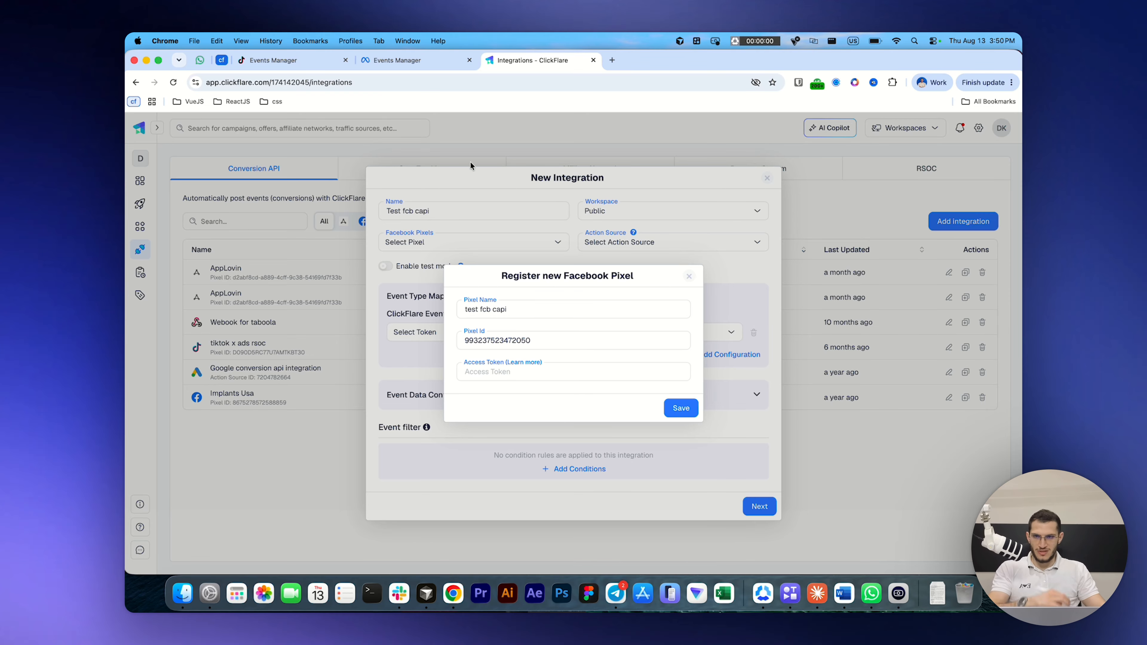
Step: Switch to Meta Events Manager and generate a direct-integration access token for the webappdev-lead dataset, keeping the Dataset Quality API option
left_click(380, 63)
scroll(611, 383, "down", 10)
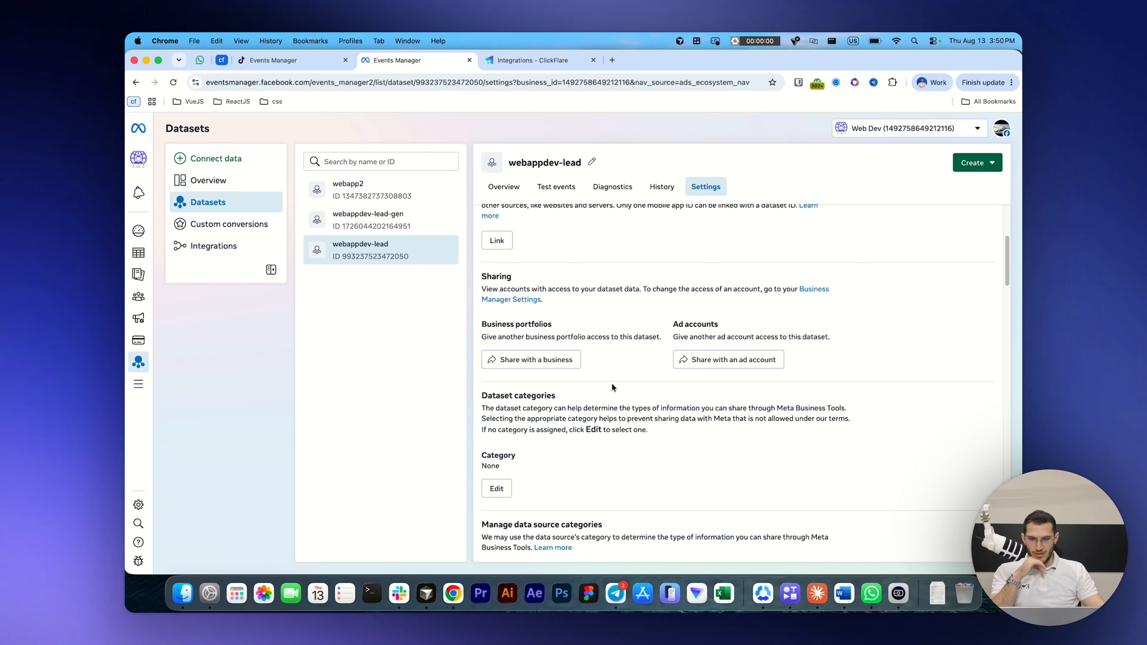
scroll(582, 342, "down", 15)
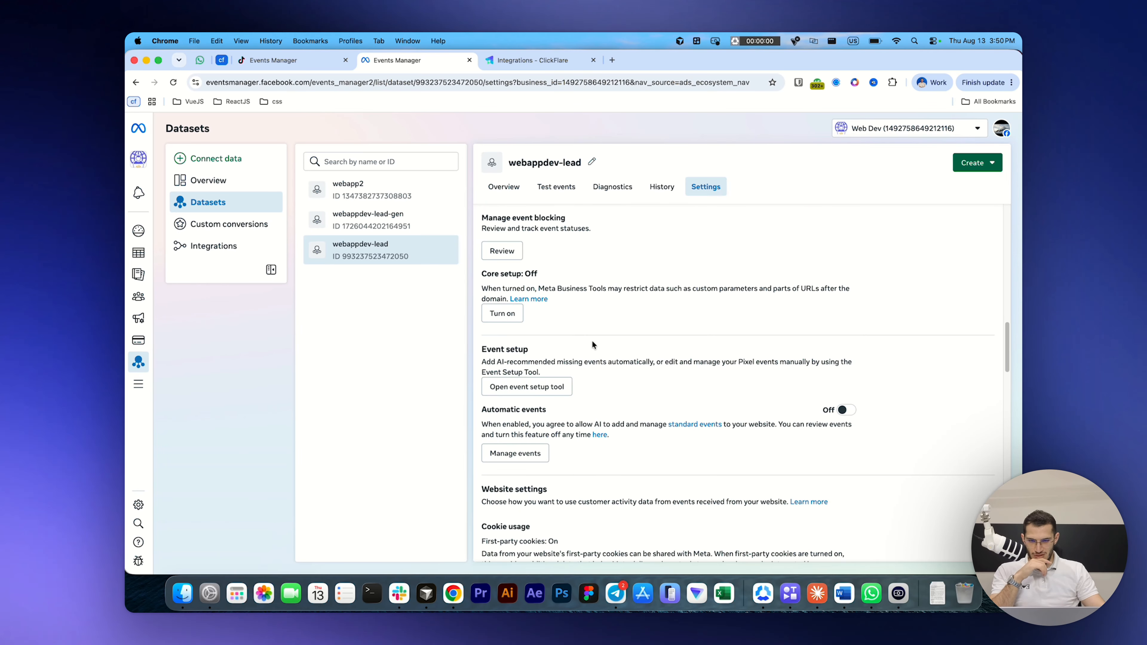
scroll(591, 340, "down", 6)
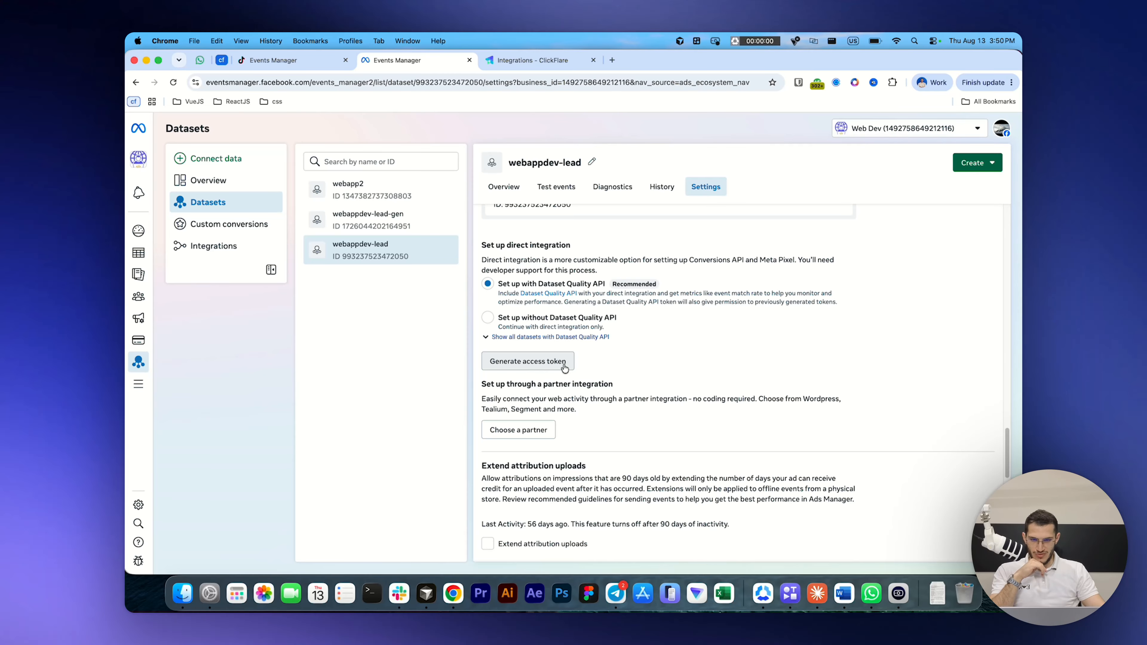
left_click(555, 365)
Step: Return to ClickFlare, paste the access token into the new pixel's registration and save the pixel
left_click(506, 68)
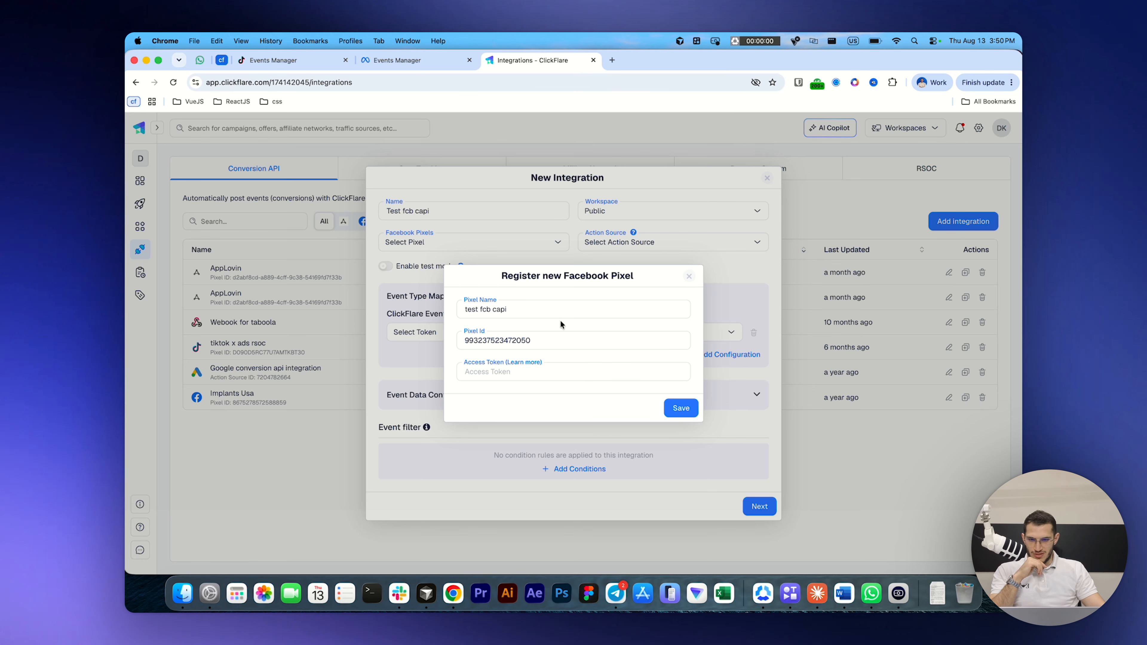
left_click(530, 363)
key("super+w")
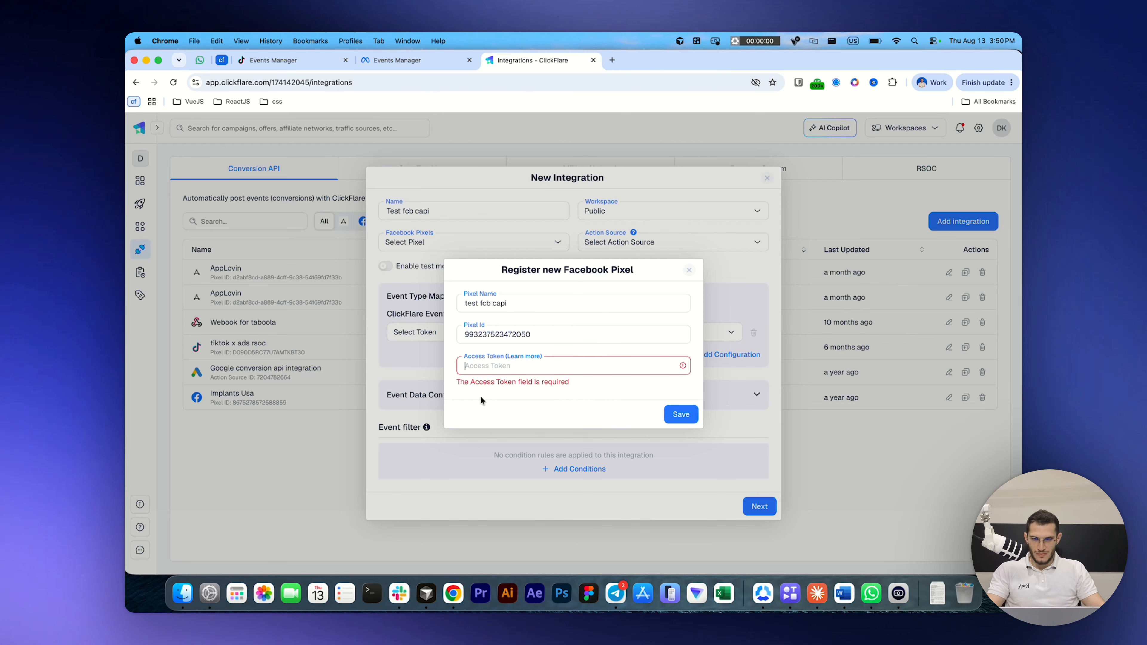
key("super+v")
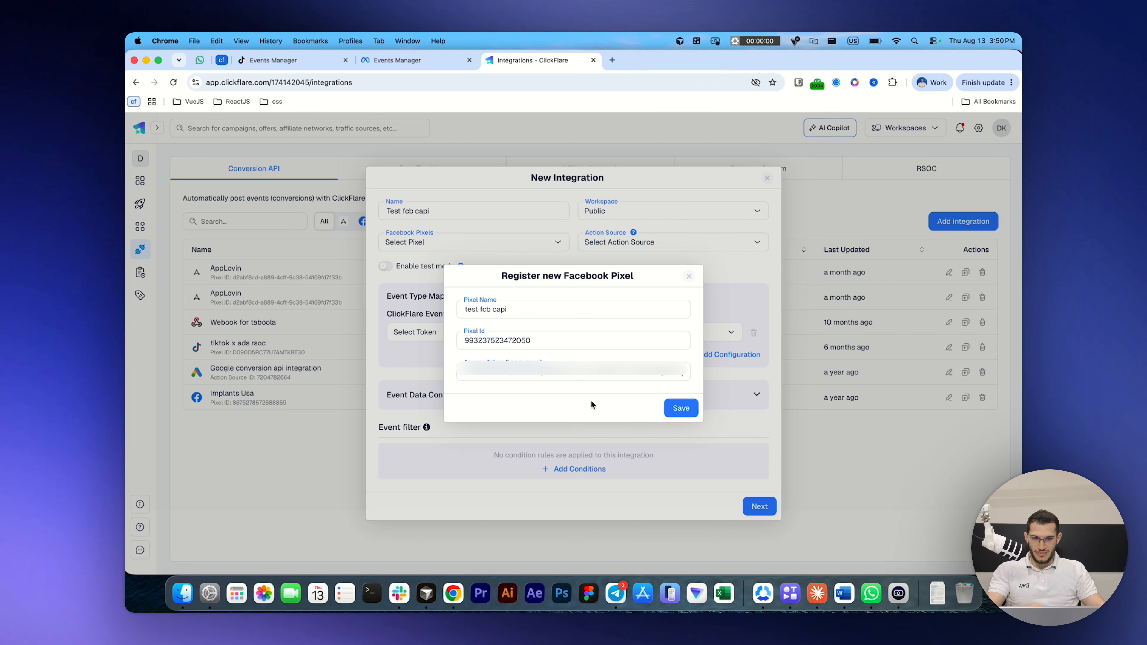
left_click(686, 413)
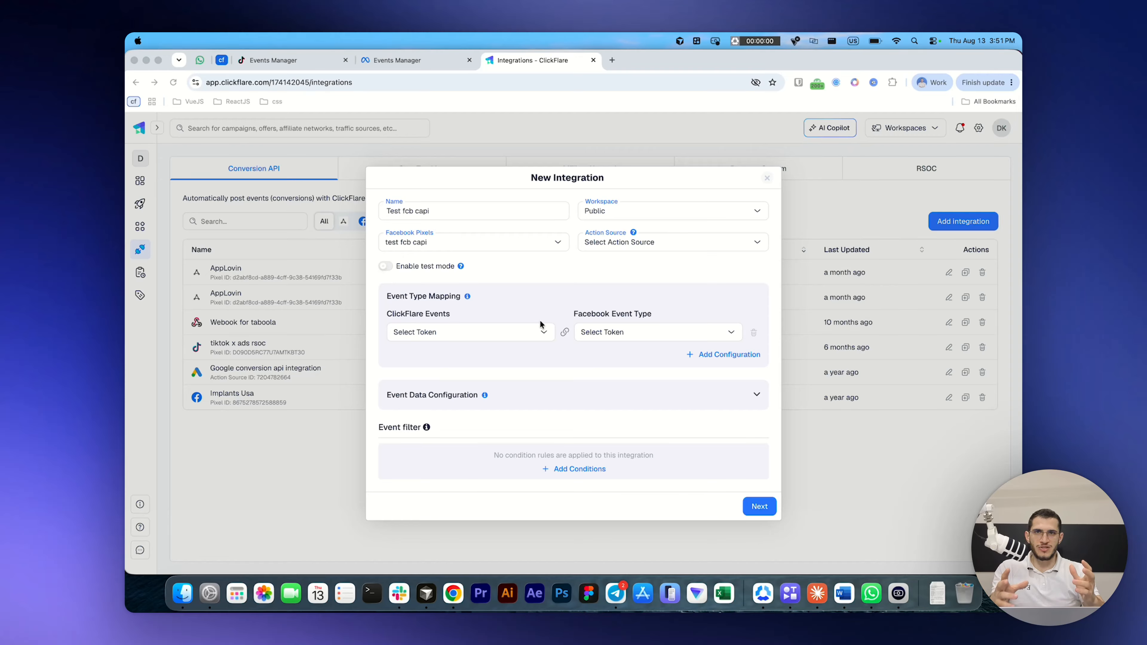
Step: Map the default ClickFlare event Conversions to the Facebook event type Purchase
left_click(489, 332)
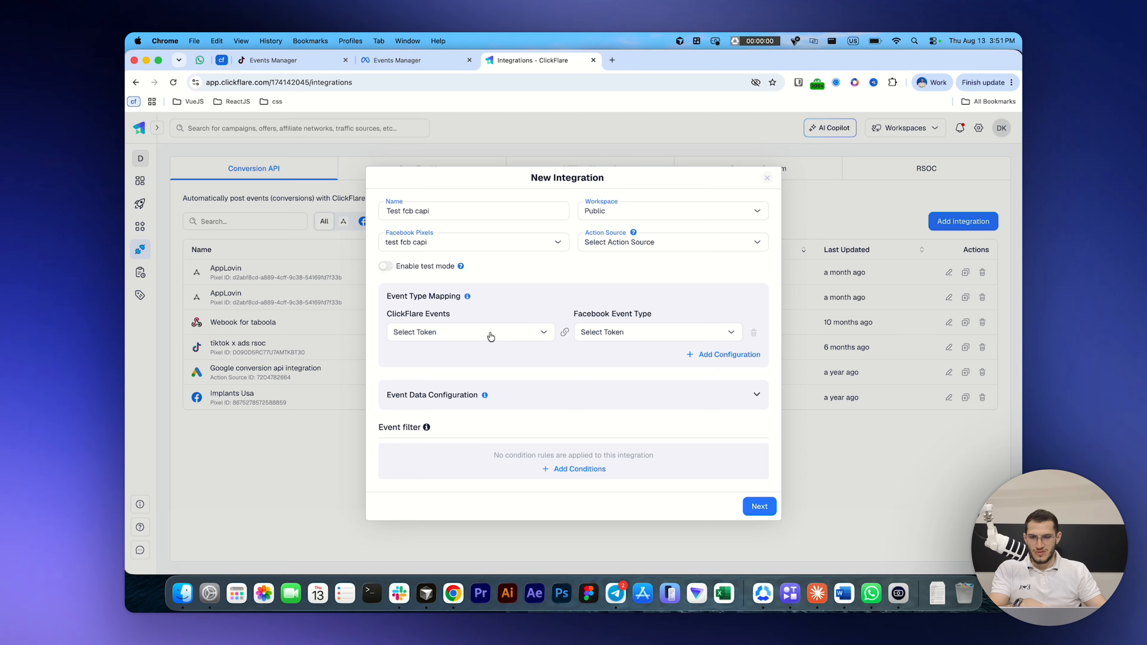
type("conv")
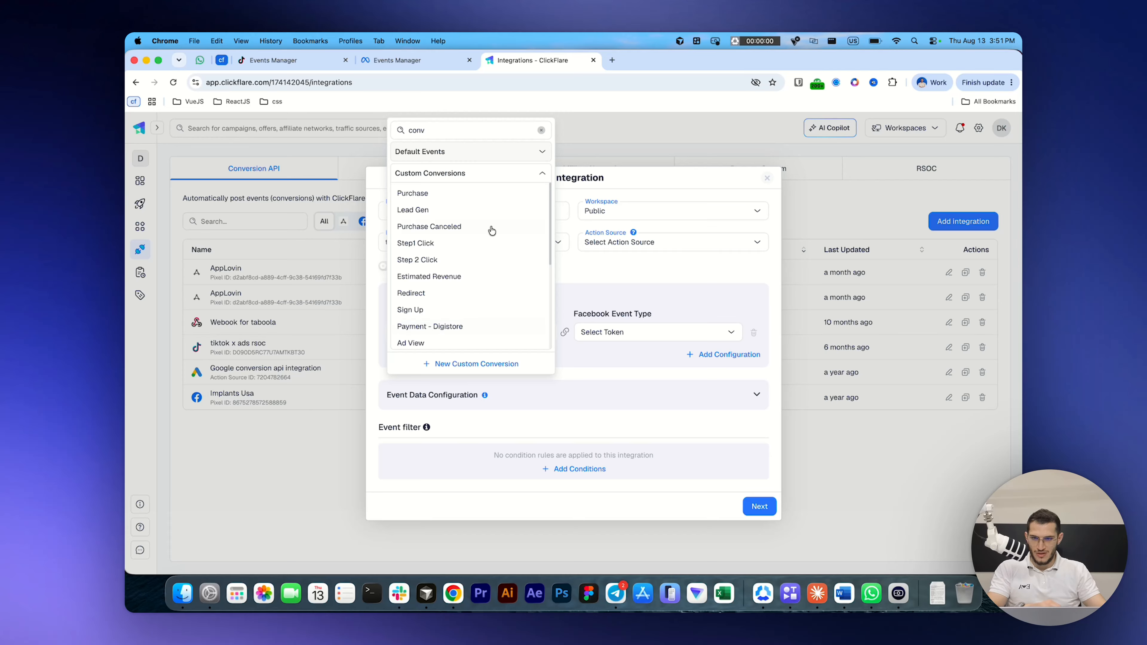
left_click(434, 154)
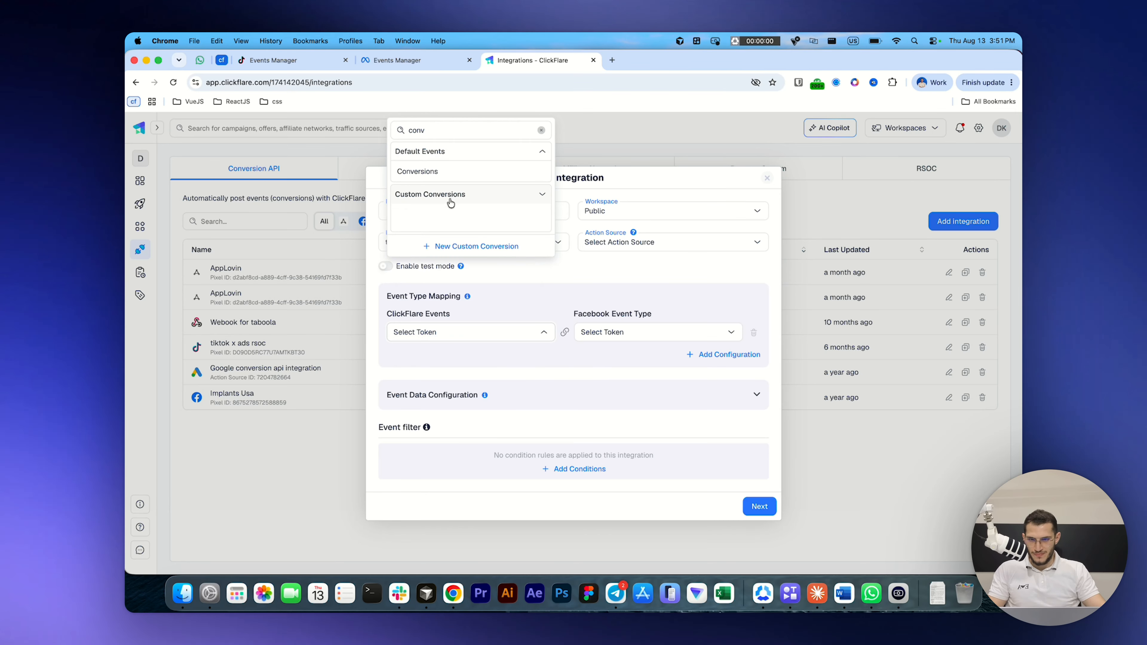
left_click(447, 172)
left_click(622, 335)
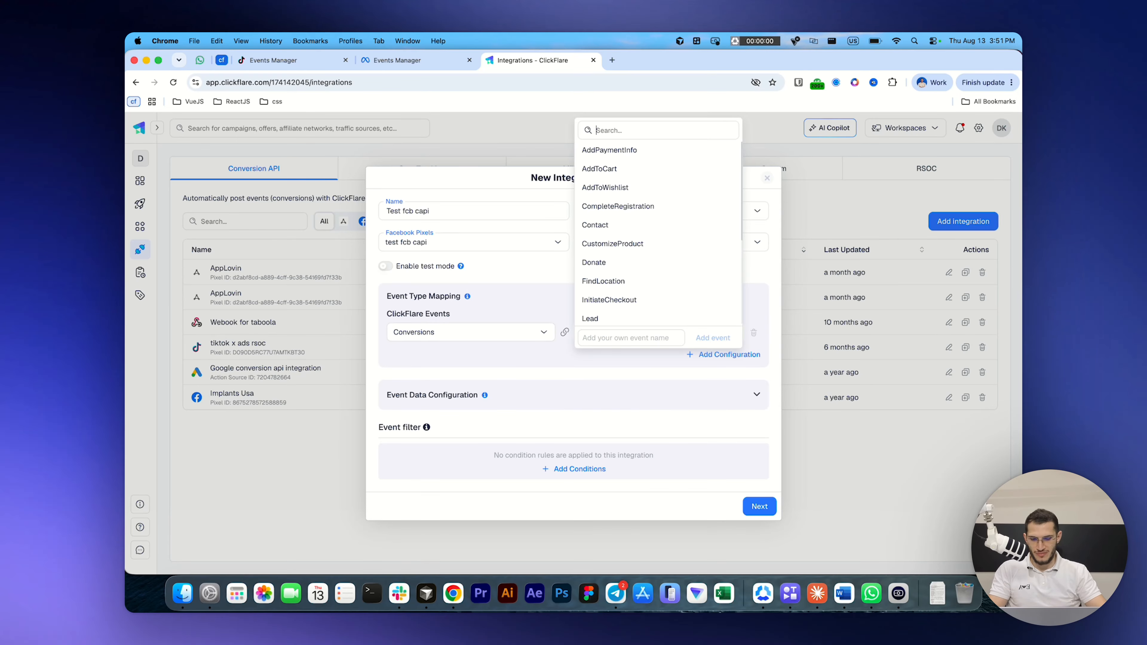
type("le")
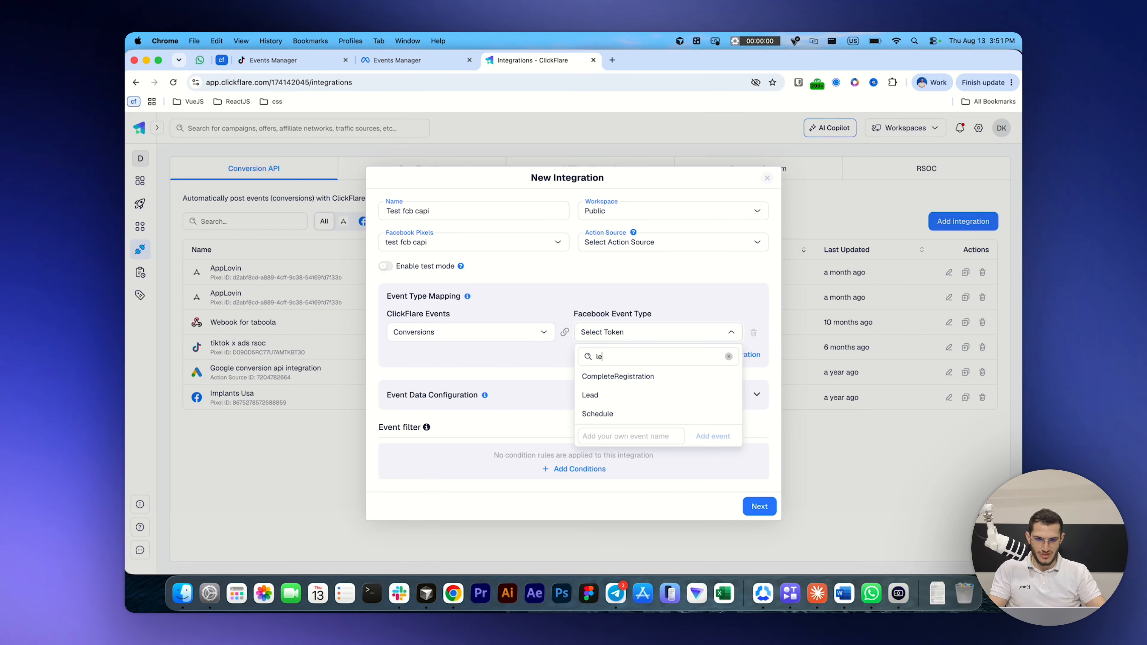
key("BackSpace")
key("BackSpace")
type("pur")
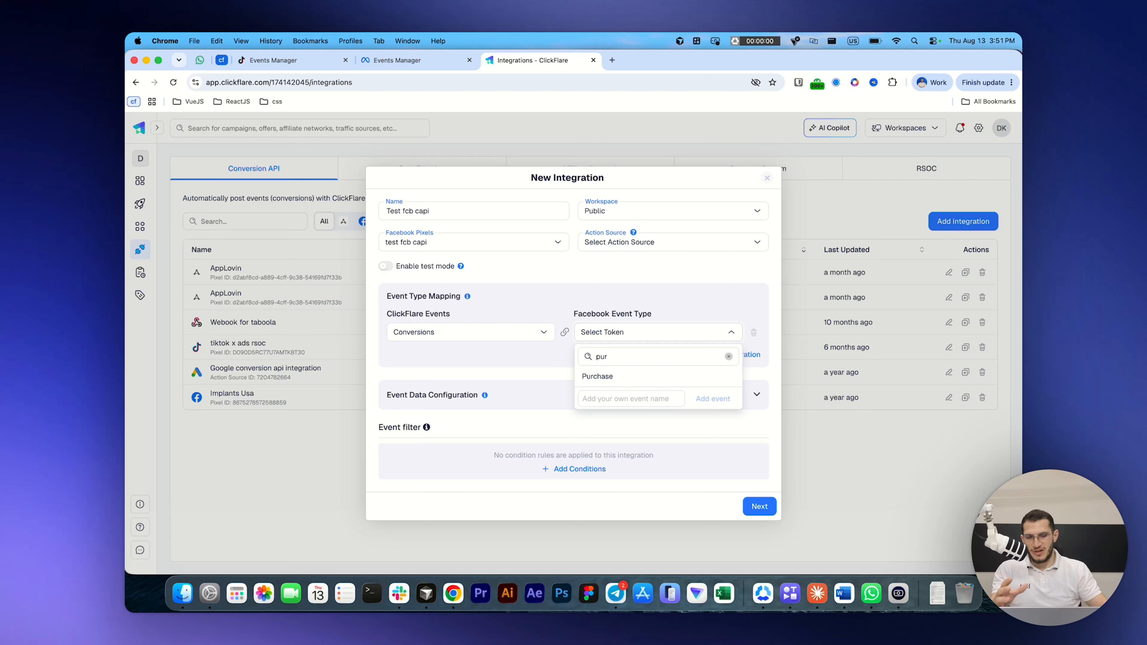
left_click(619, 376)
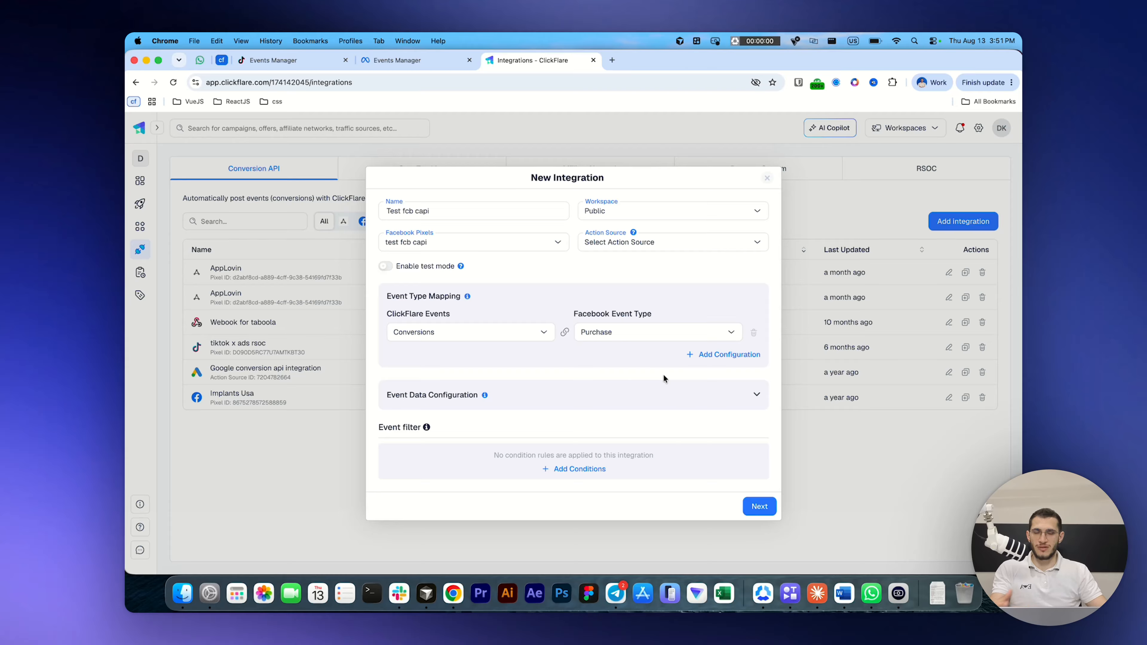
Step: Add a second event mapping from the custom conversion Step1 Click to the Facebook event type Lead
left_click(713, 355)
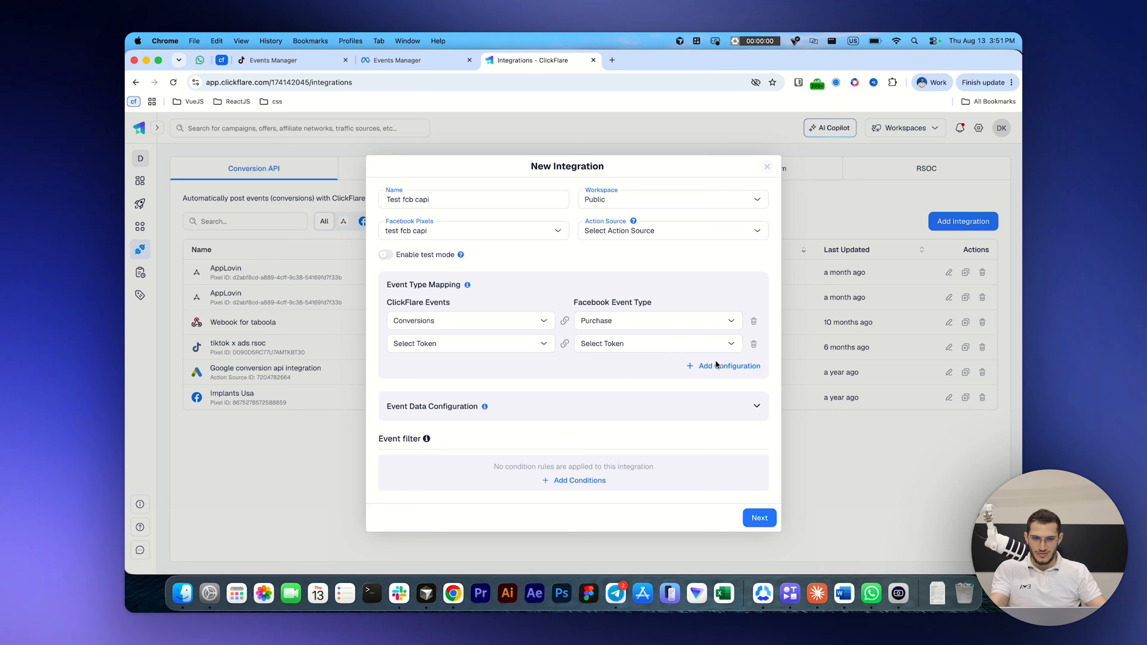
left_click(538, 345)
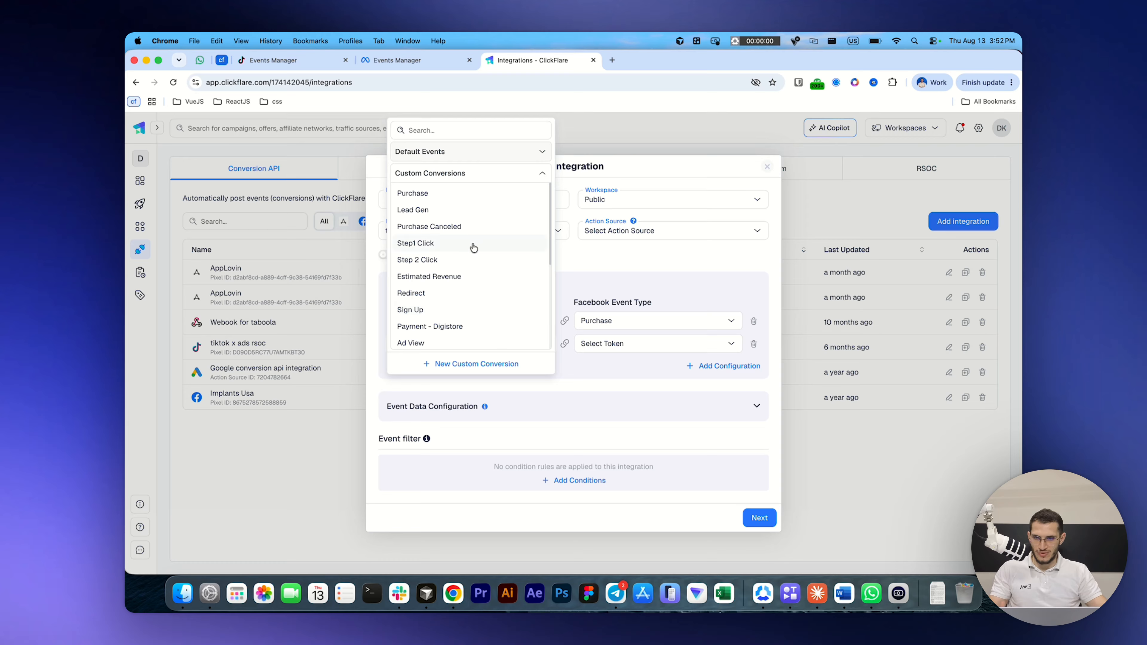
scroll(458, 251, "down", 1)
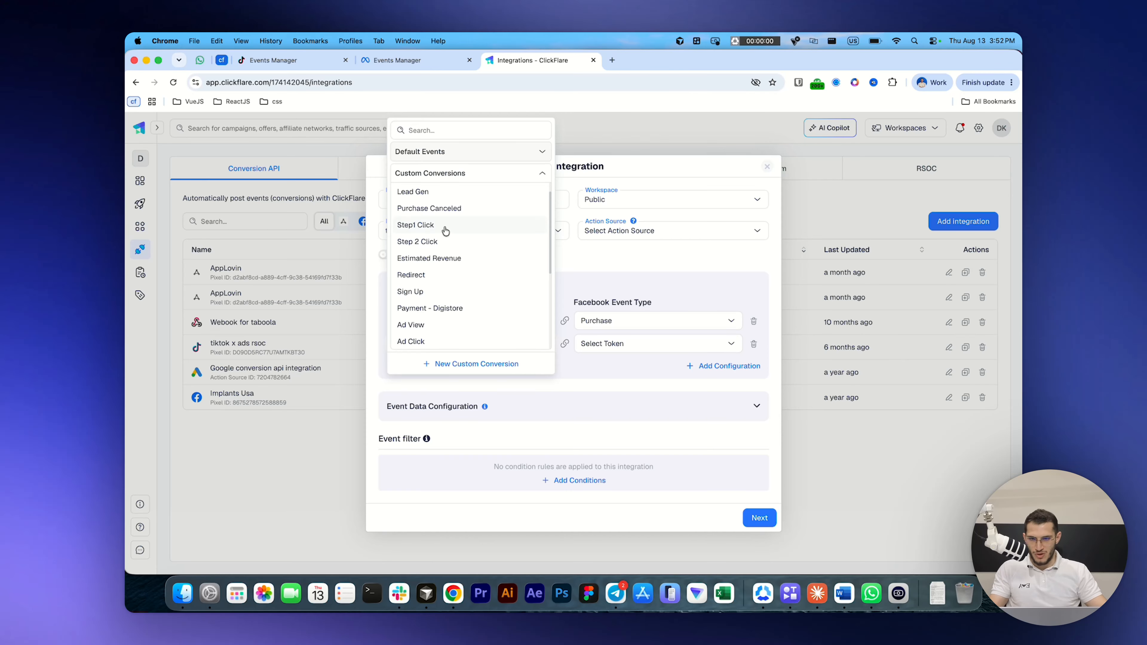
left_click(445, 231)
left_click(650, 350)
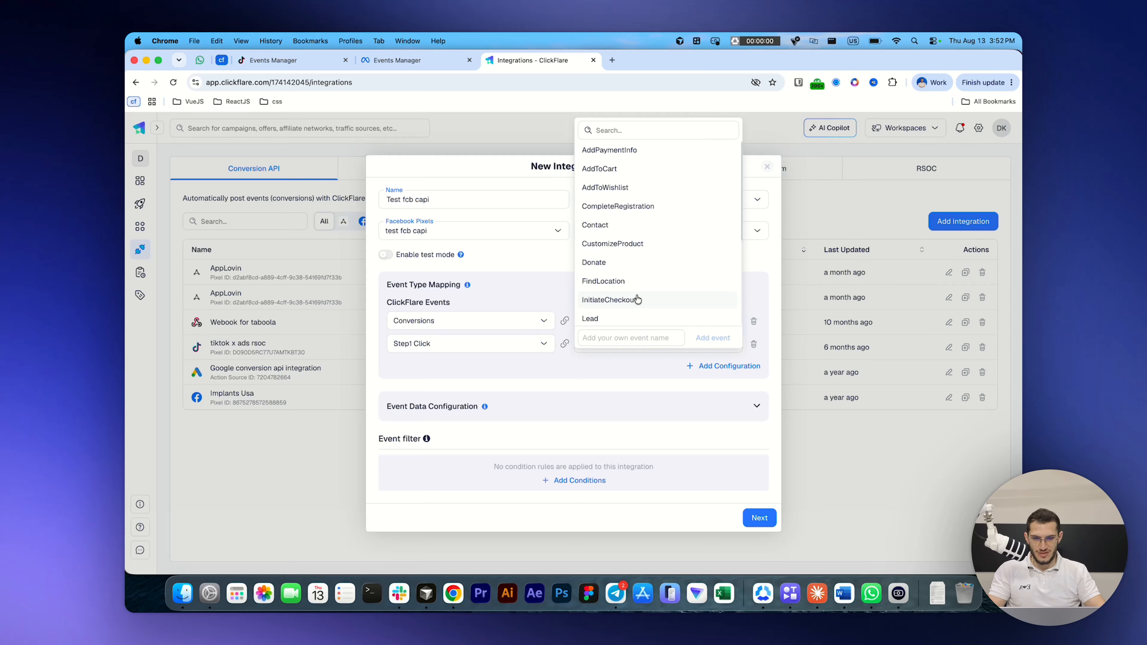
type("lead")
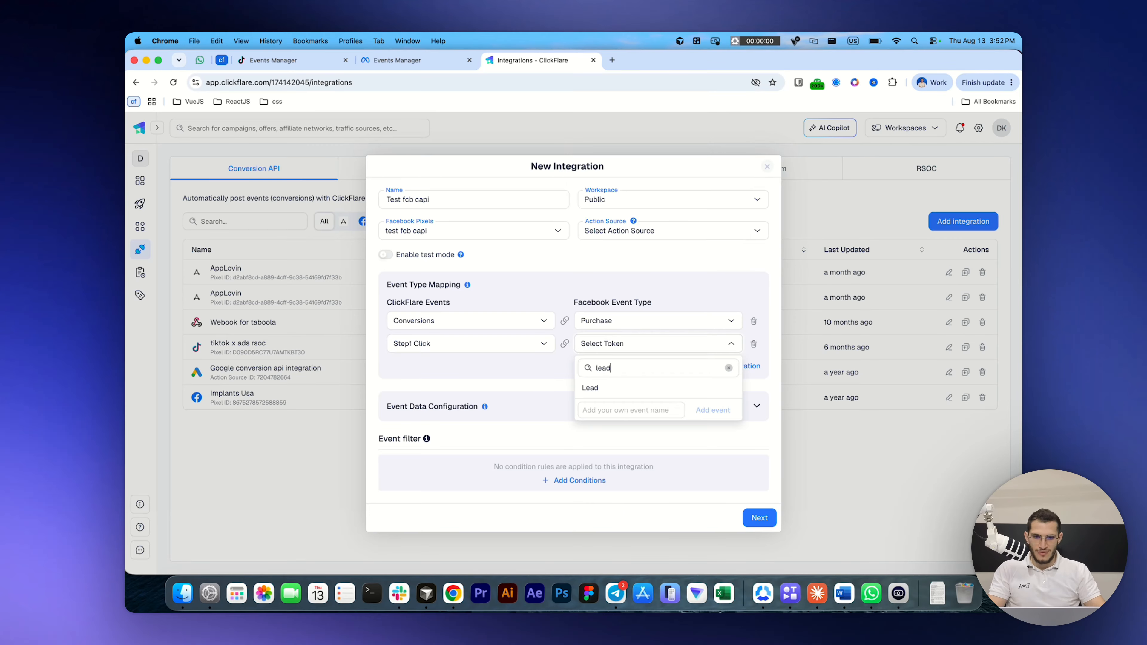
left_click(595, 390)
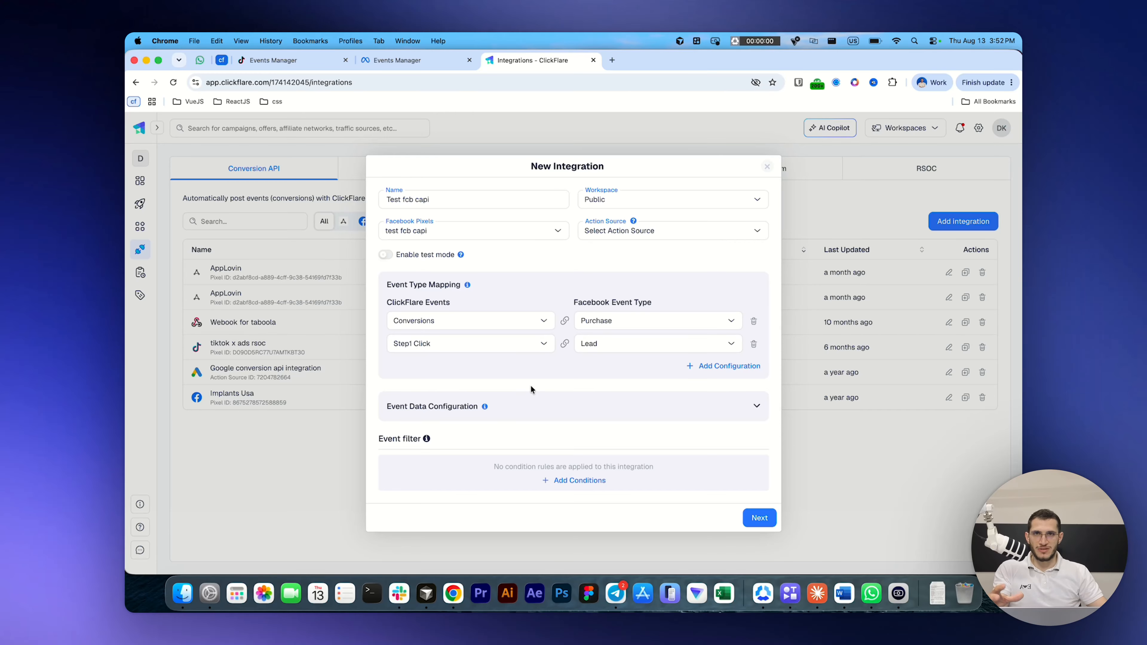
Step: In the event data configuration, add an empty parameter row and delete the existing Value to {{payout}} mapping
left_click(539, 407)
scroll(538, 361, "down", 5)
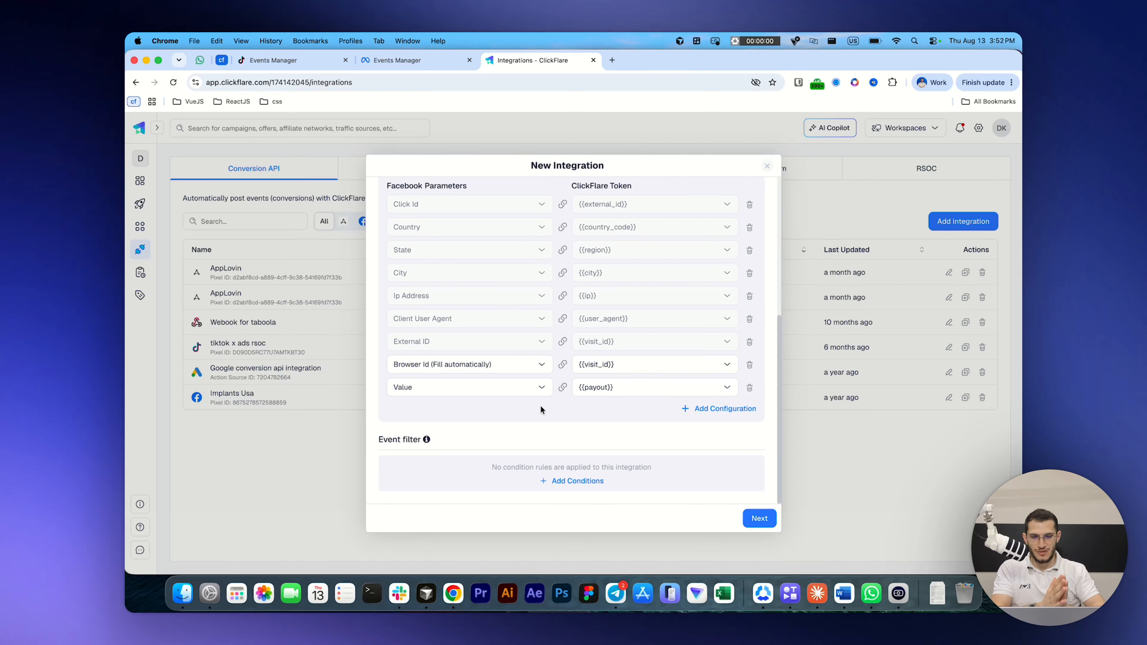
left_click(741, 409)
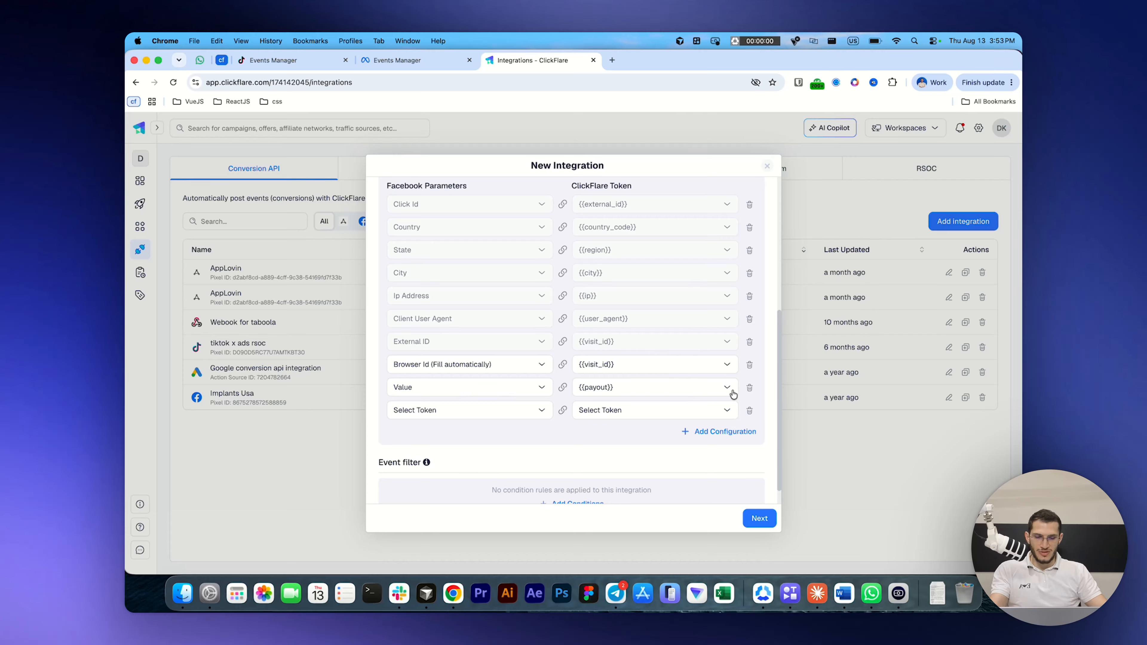
left_click(750, 388)
Step: Map the Facebook parameter Value to the ClickFlare token {{payout}} in the empty event data row
left_click(459, 389)
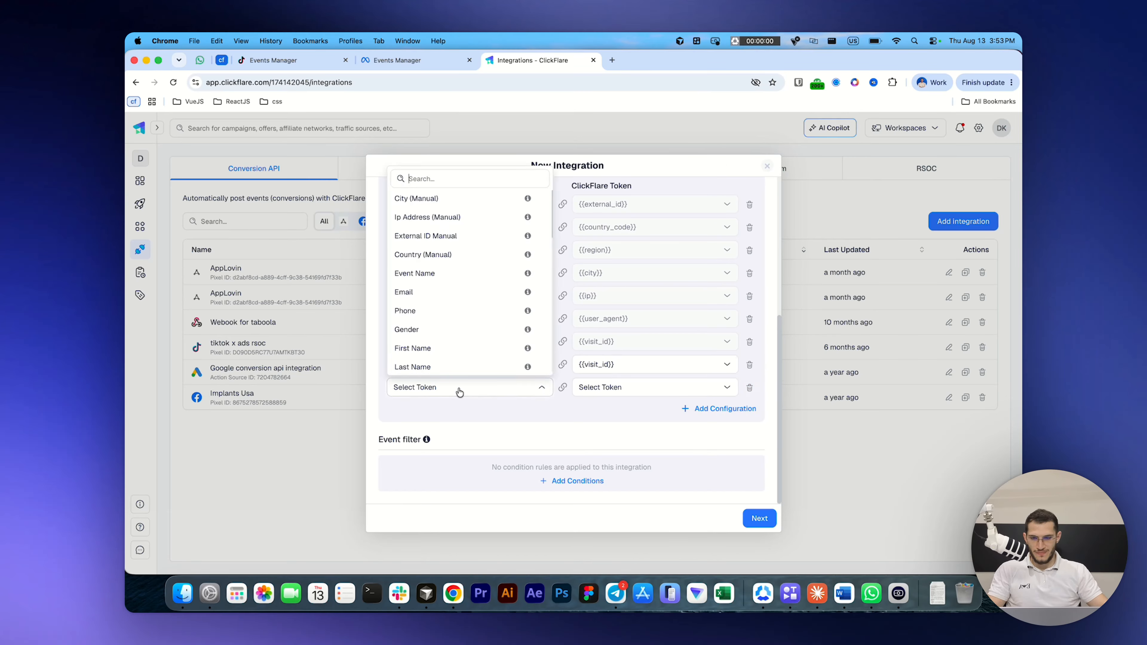
type("vlau")
key("BackSpace")
key("BackSpace")
type("alu")
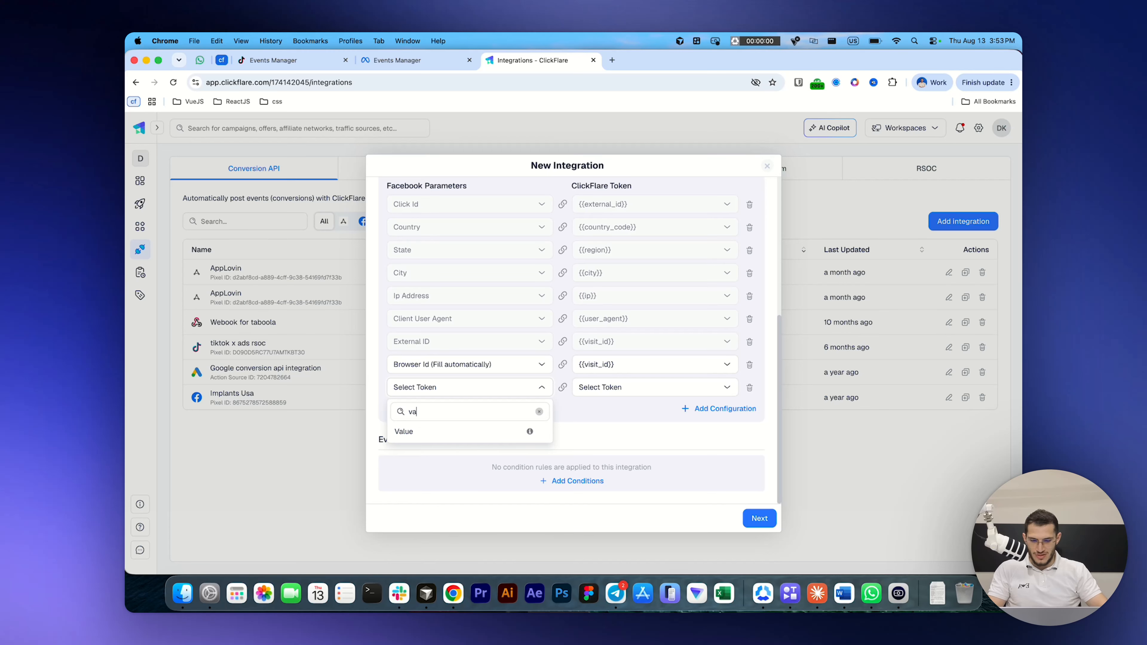
left_click(427, 432)
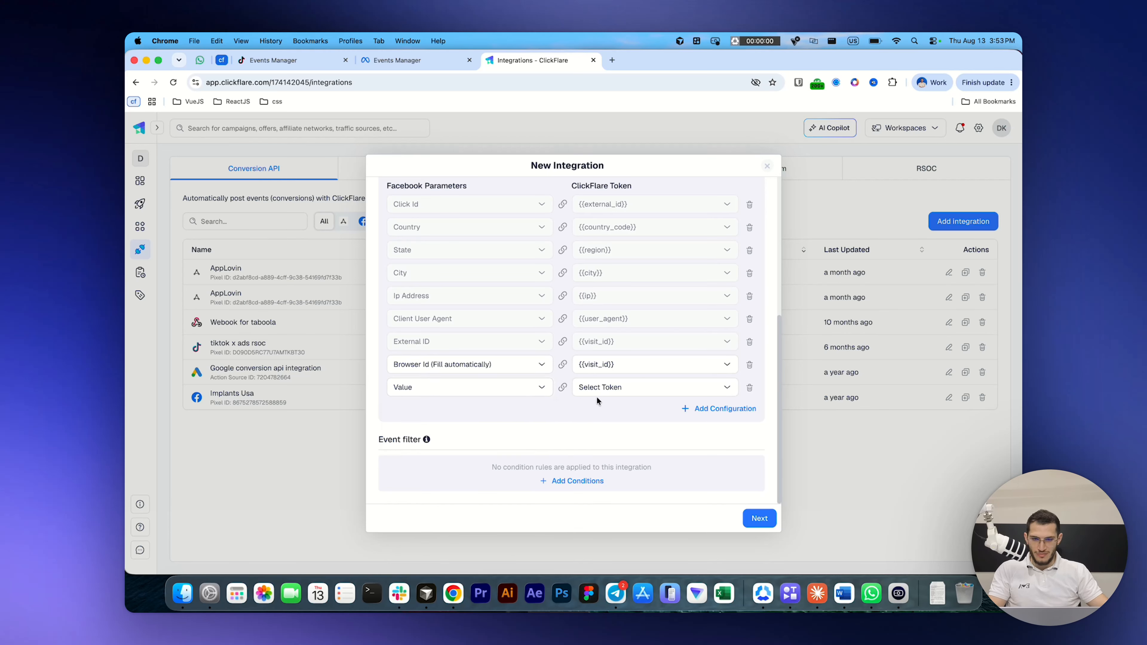
left_click(609, 394)
type("payout")
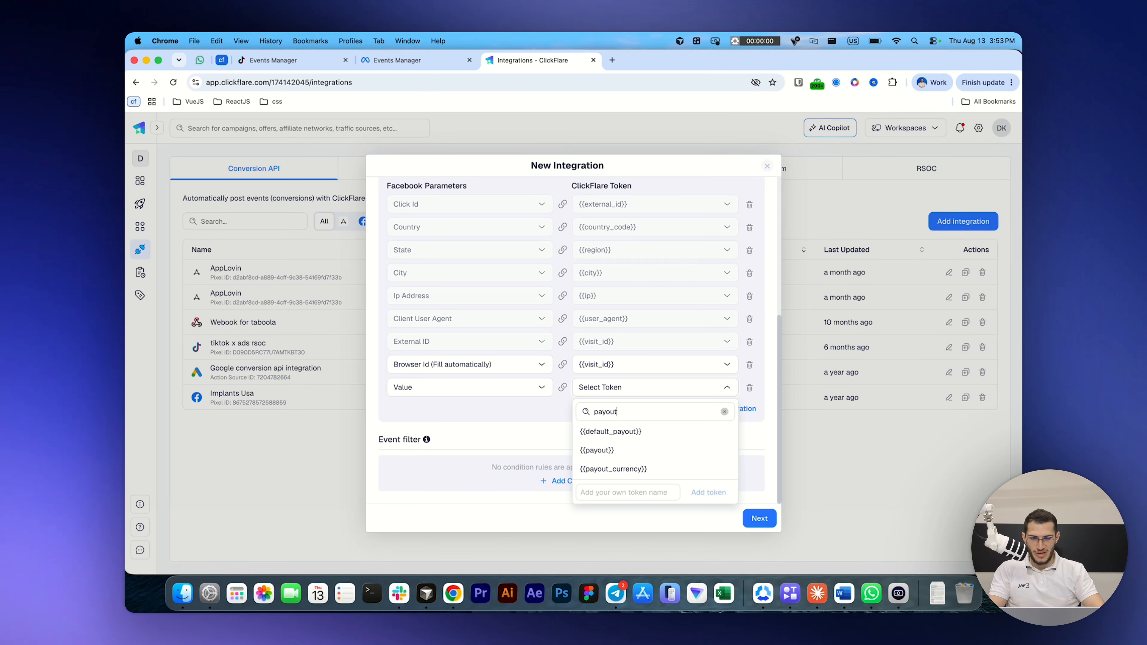
left_click(602, 449)
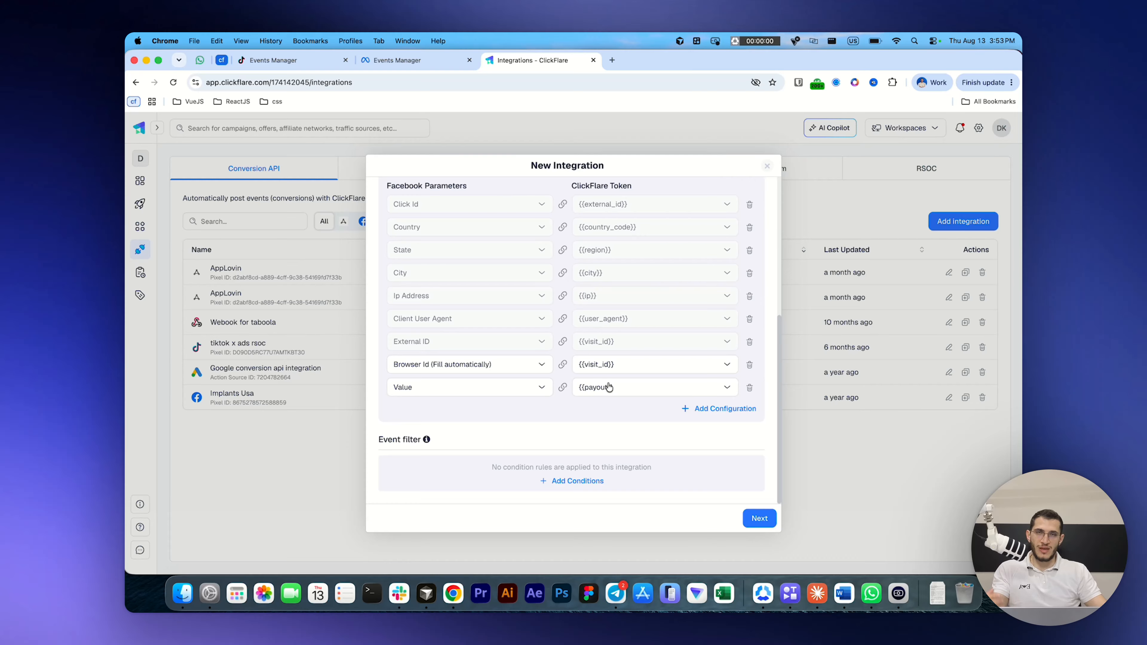
Step: Add an event data configuration row mapping the Facebook parameter Email to the token {{conversionParameter1}}
left_click(720, 409)
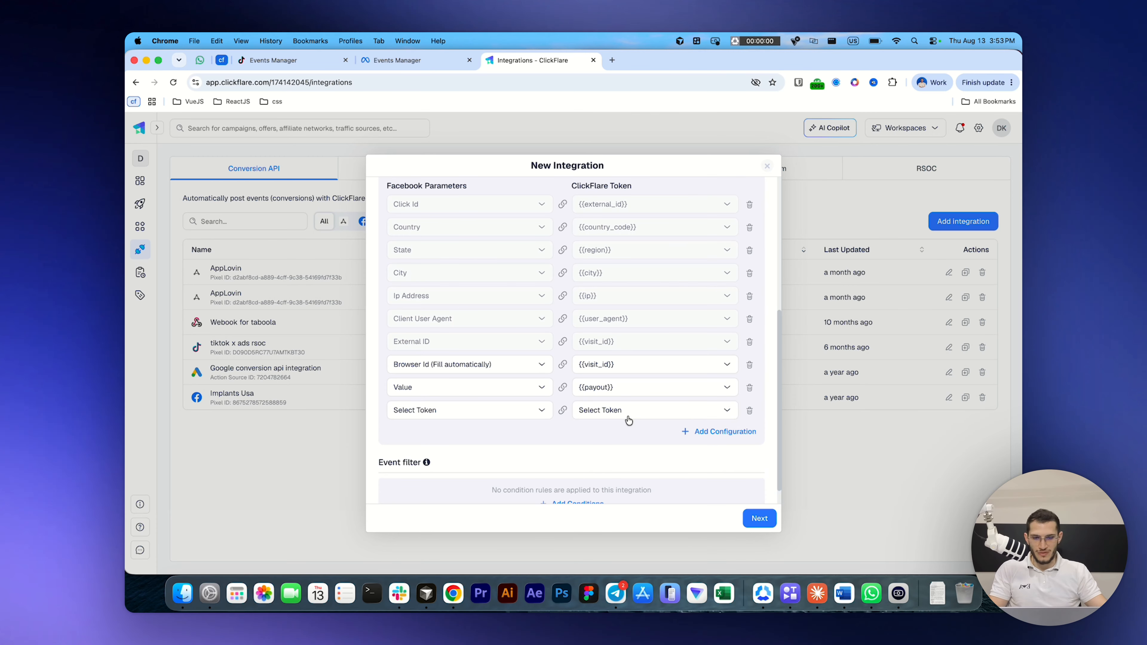
left_click(470, 412)
type("ema")
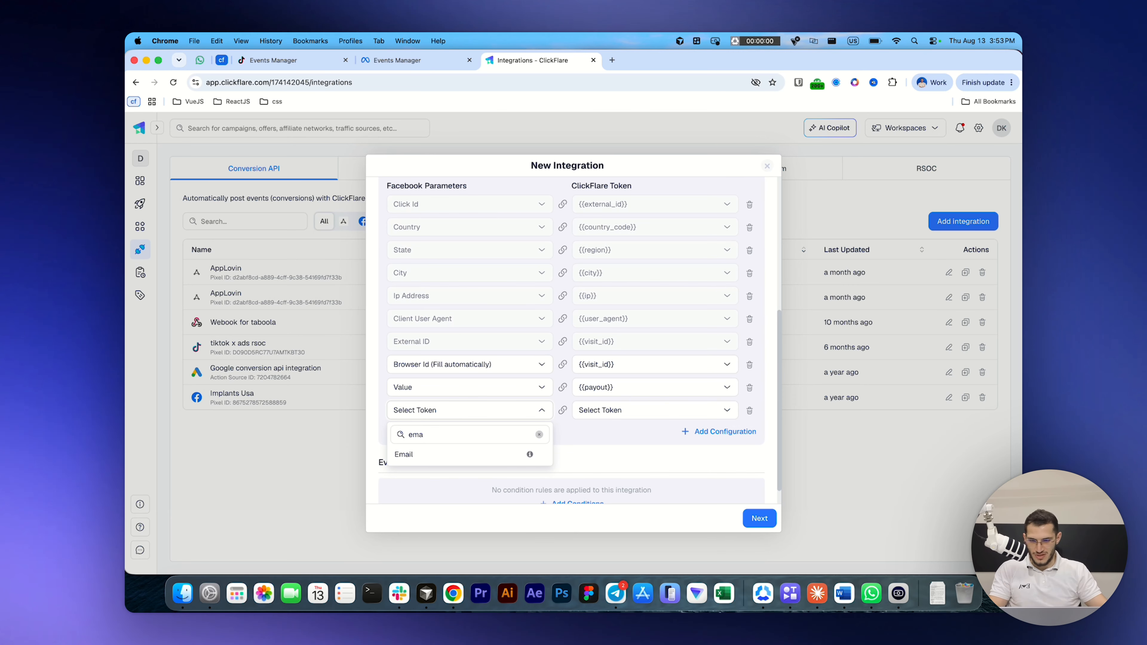
left_click(434, 459)
left_click(602, 418)
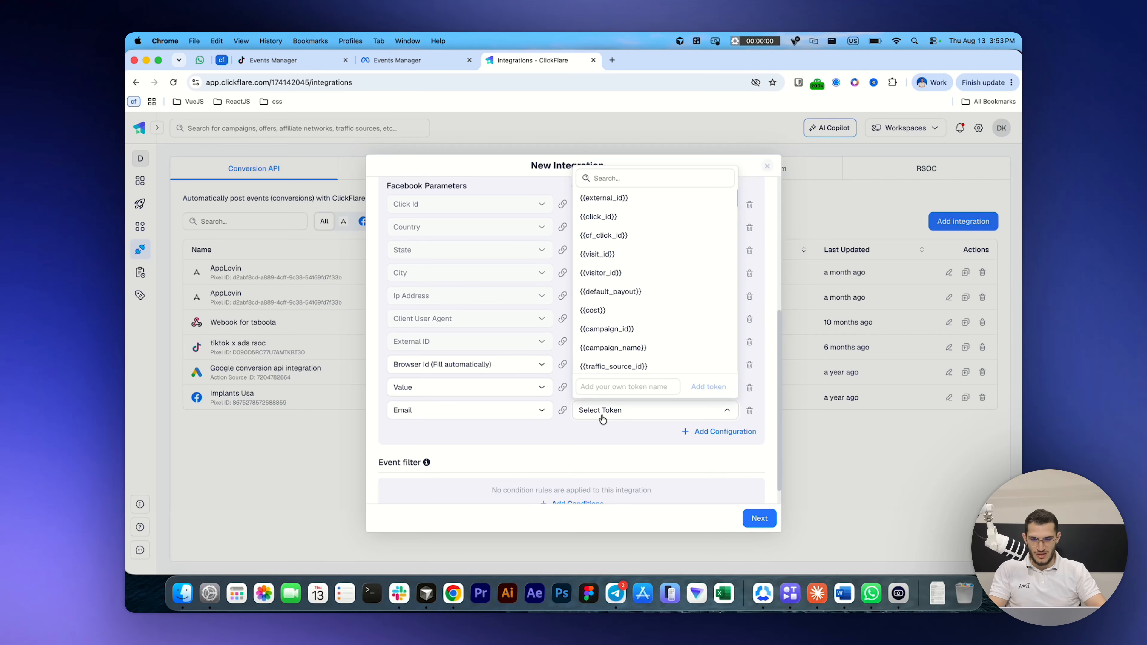
type("con")
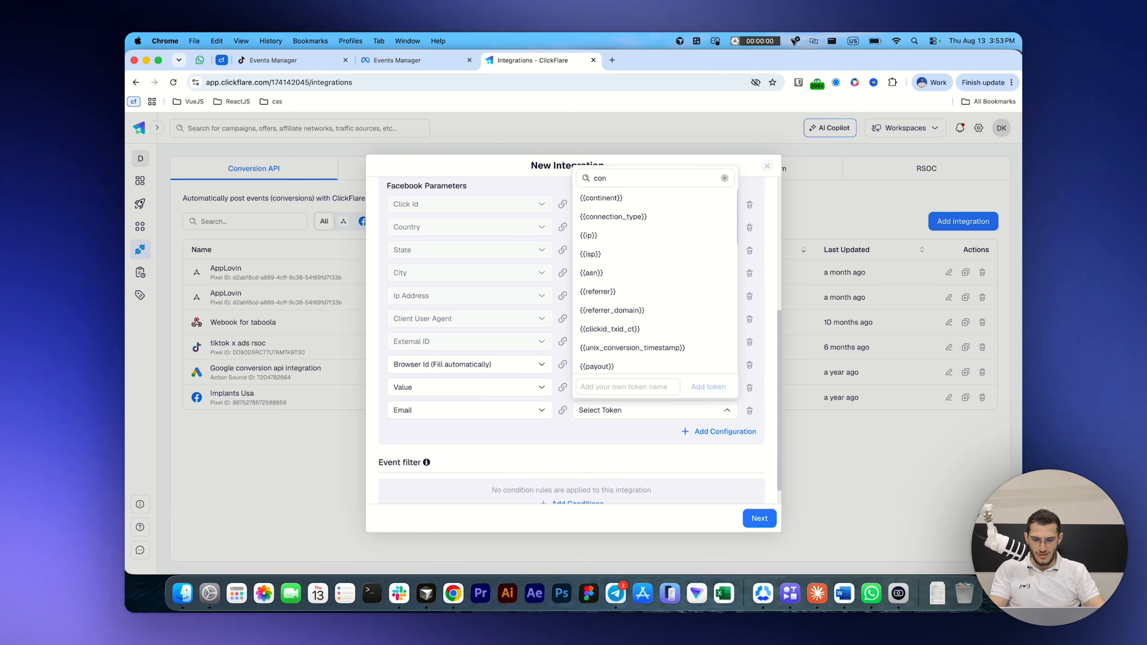
type("versi")
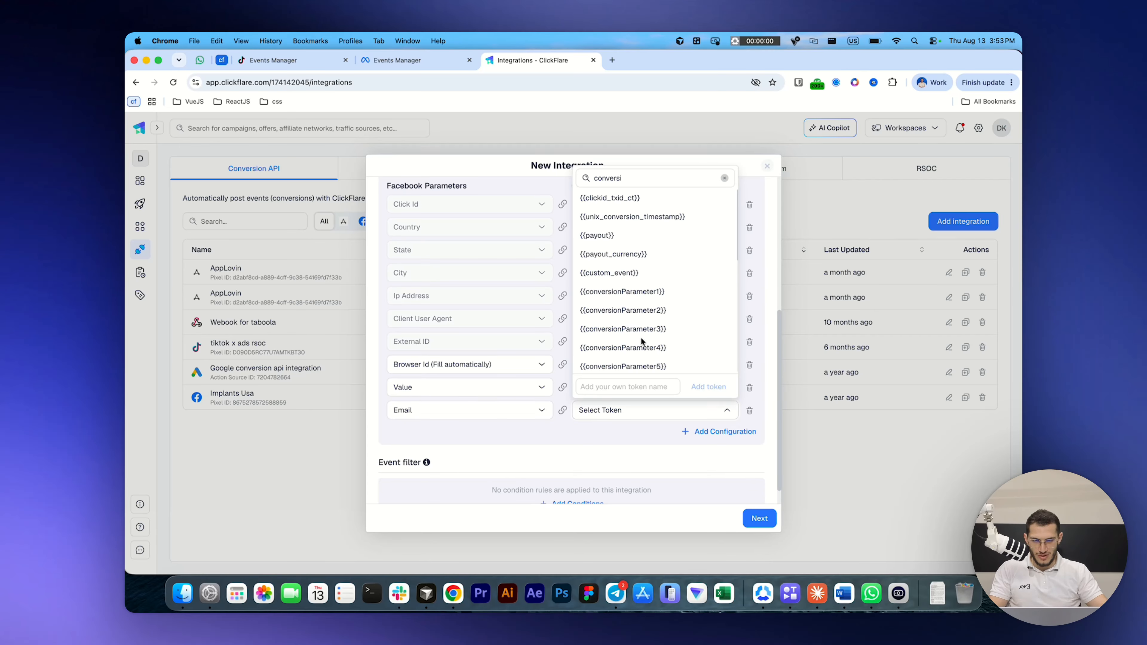
left_click(656, 292)
Step: Add another event data row mapping the Facebook parameter Zip to the token {{conversionParameter2}}
left_click(715, 434)
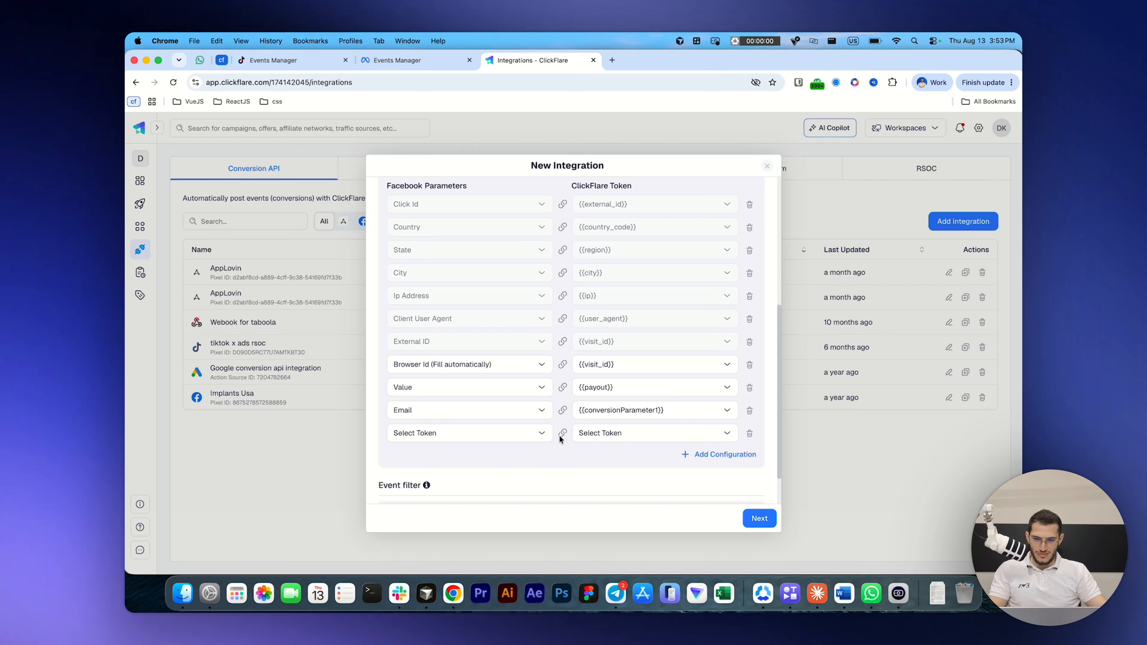
left_click(603, 438)
type("conver")
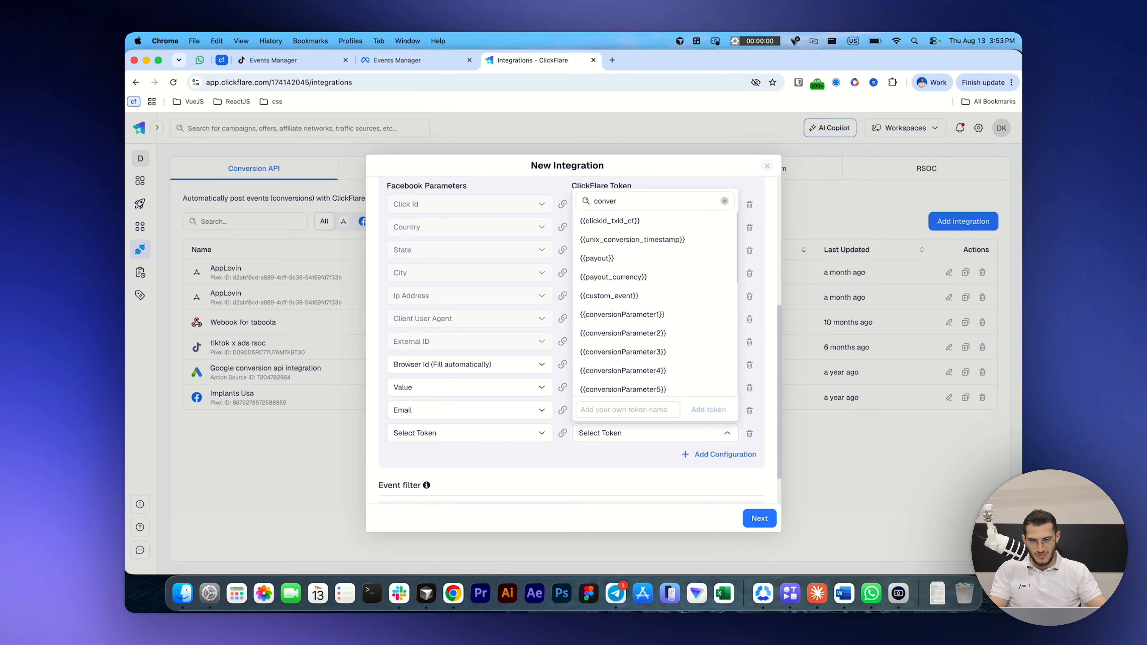
left_click(687, 334)
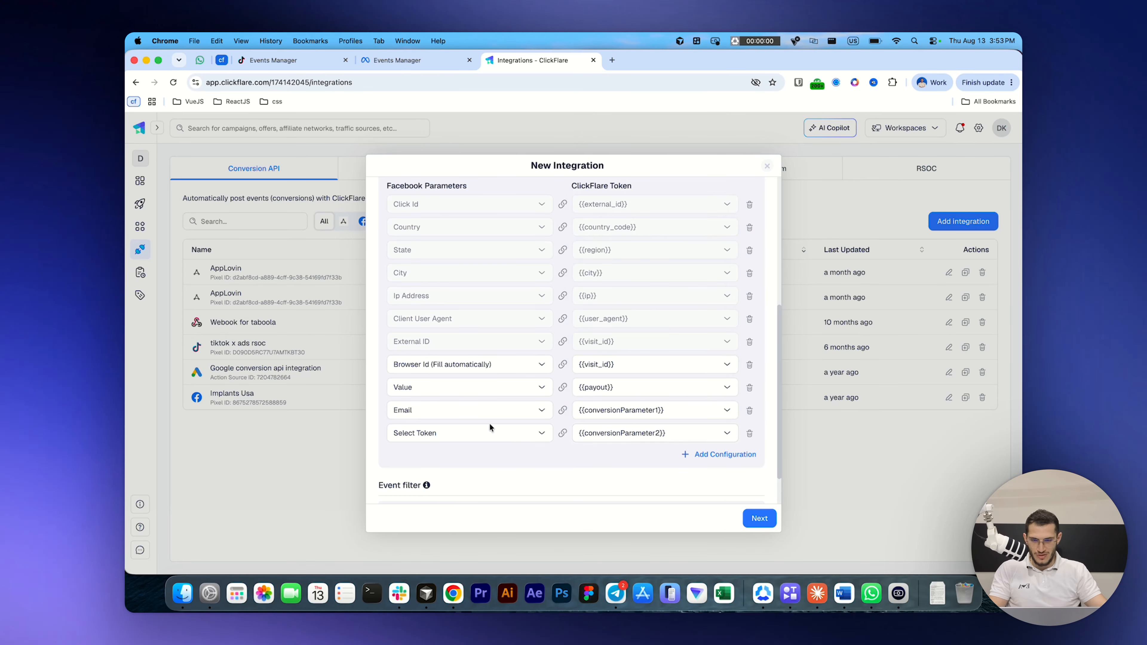
left_click(460, 436)
type("zip")
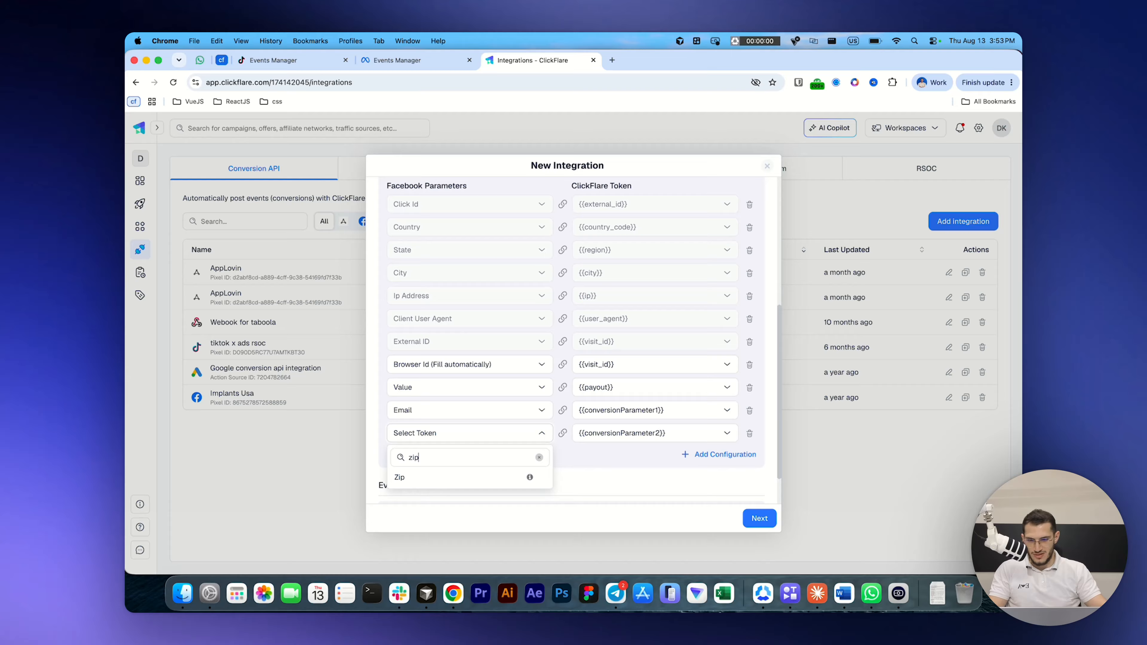
left_click(406, 477)
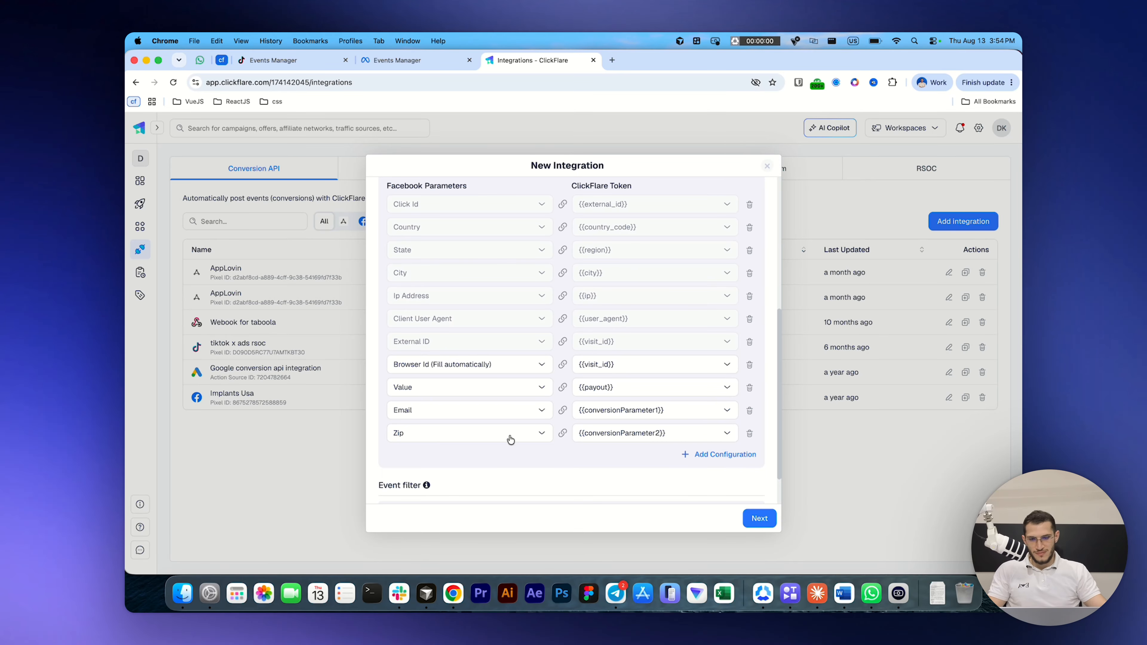
Step: Set the integration's action source to Website, proceed to the campaign selection and save the integration
scroll(507, 435, "up", 6)
left_click(646, 238)
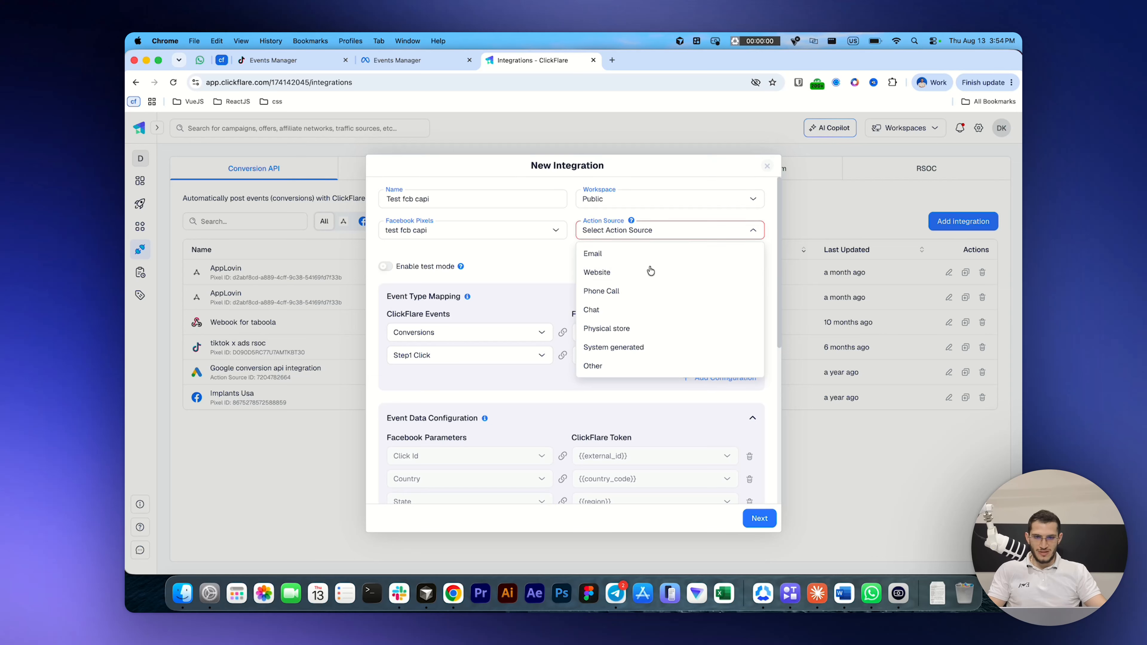
left_click(620, 275)
left_click(757, 519)
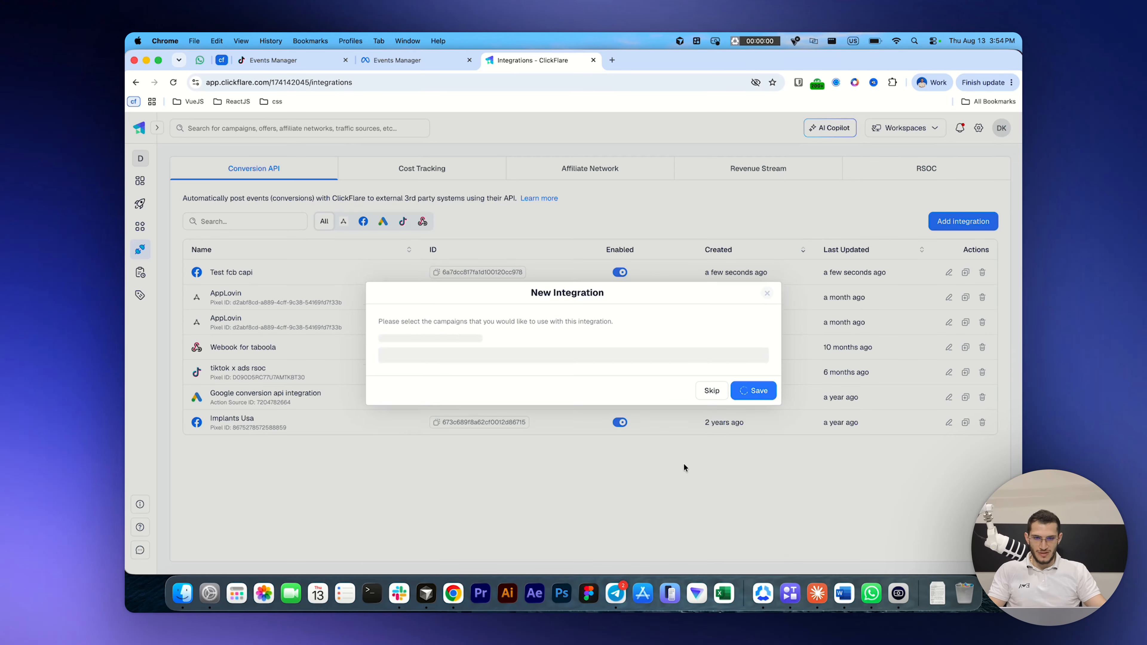
left_click(746, 384)
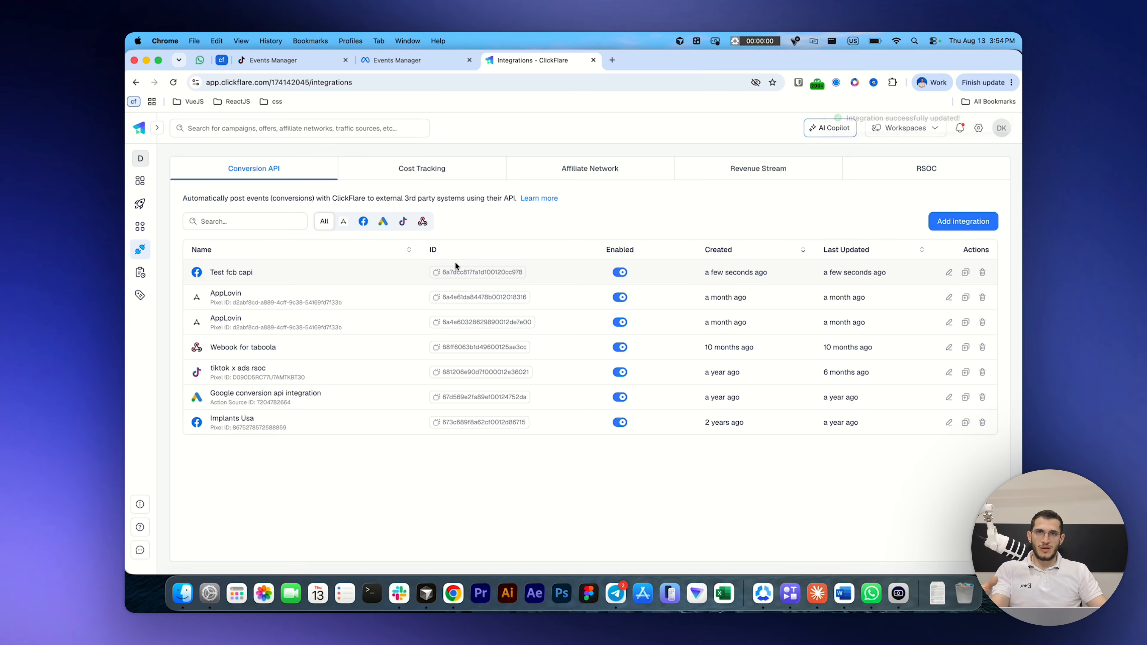
Step: Switch to TikTok Events Manager and connect a Web data source through manual setup with Events API, skipping the website address
left_click(286, 64)
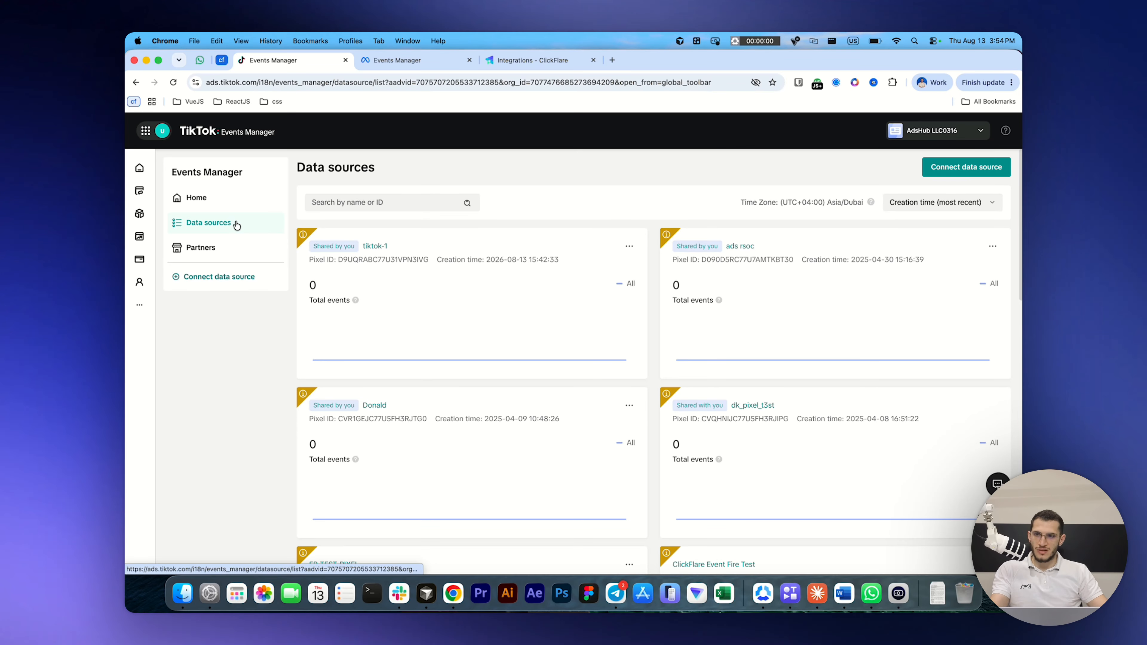
left_click(1000, 170)
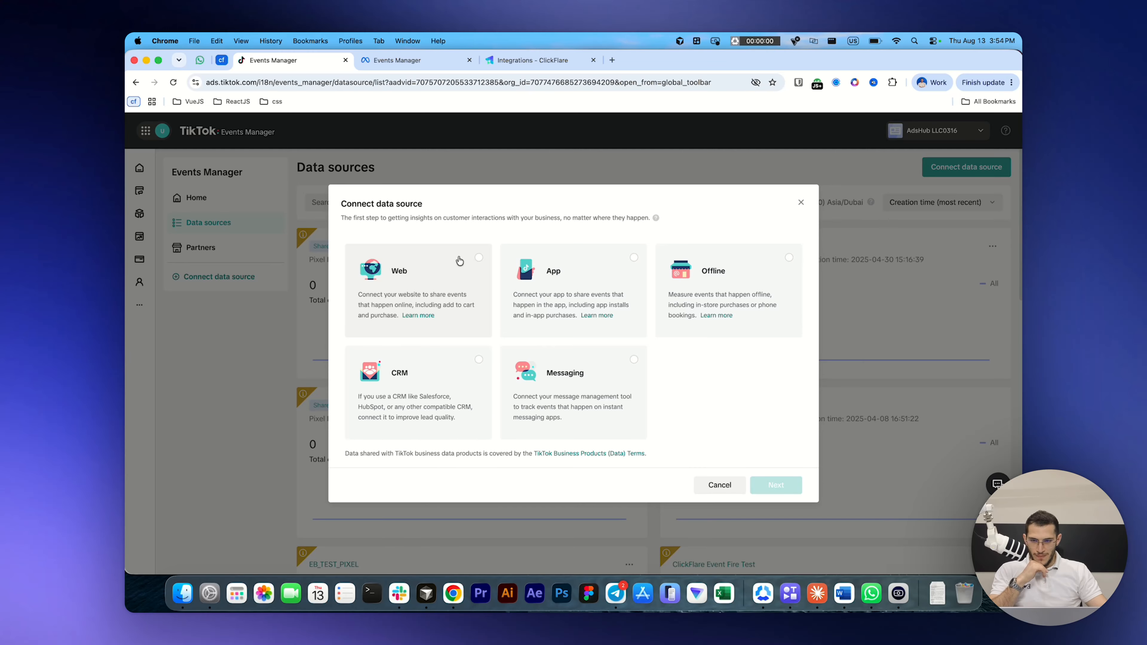
left_click(460, 261)
left_click(780, 488)
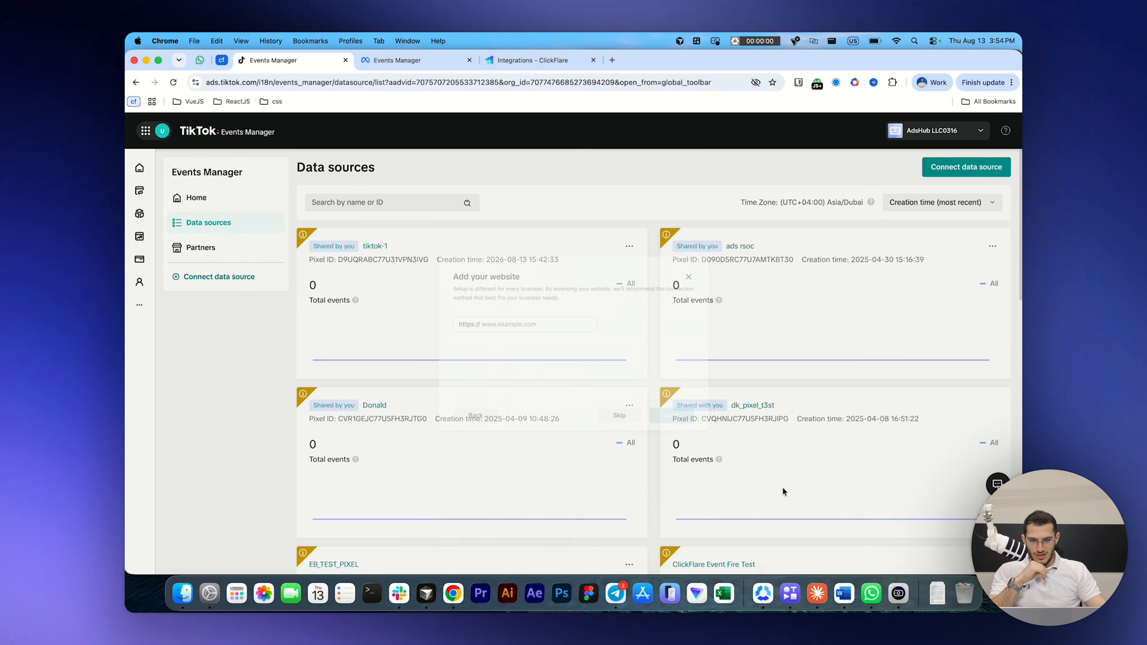
left_click(641, 427)
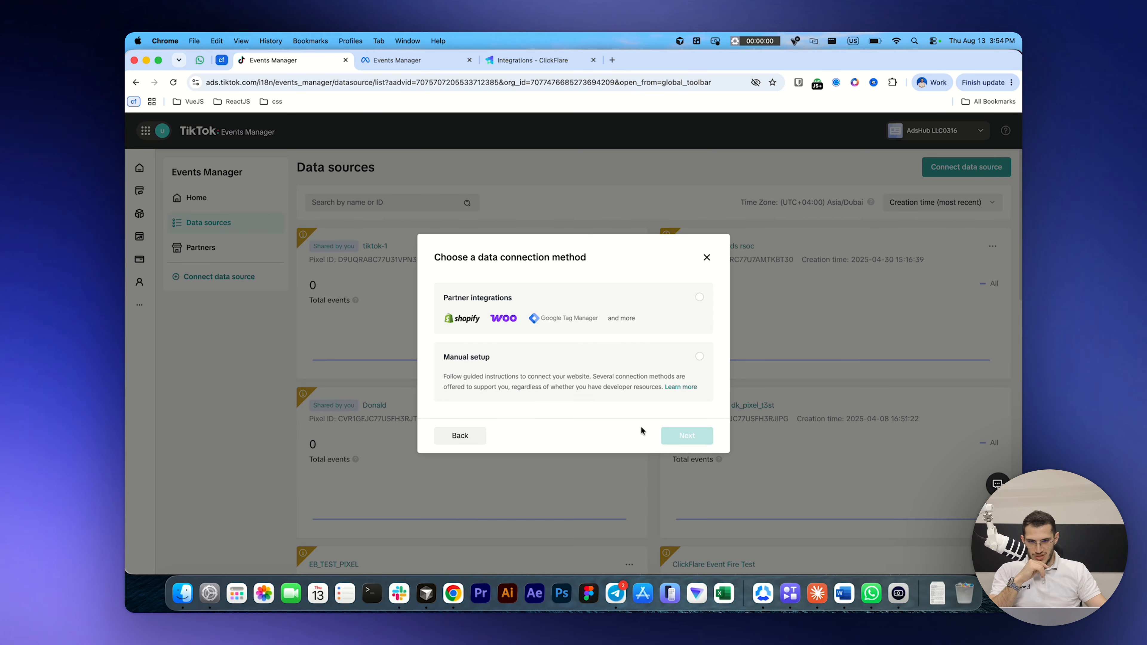
left_click(570, 392)
left_click(691, 437)
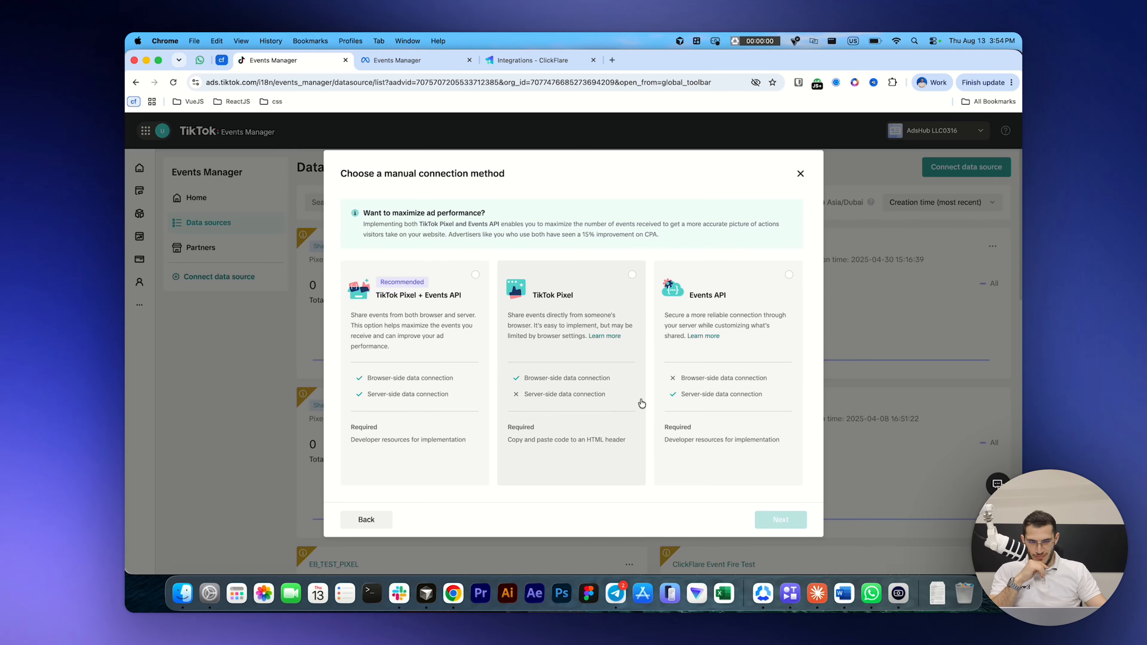
left_click(712, 393)
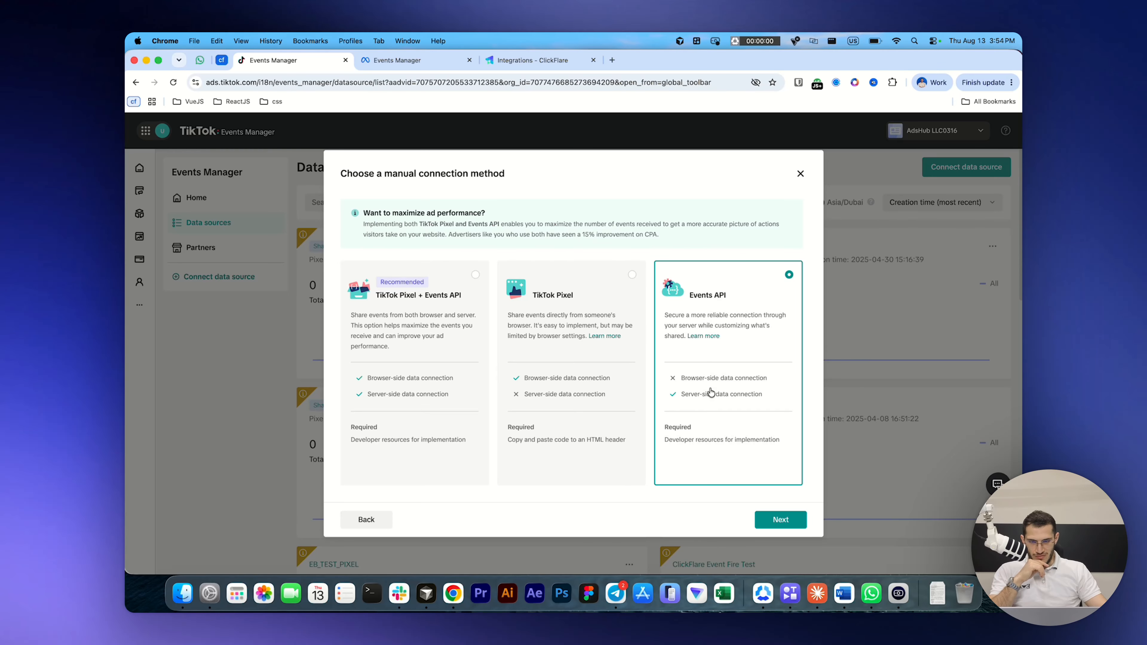
left_click(775, 519)
Step: Name the new TikTok pixel tiktok-12 and create it
left_click(532, 238)
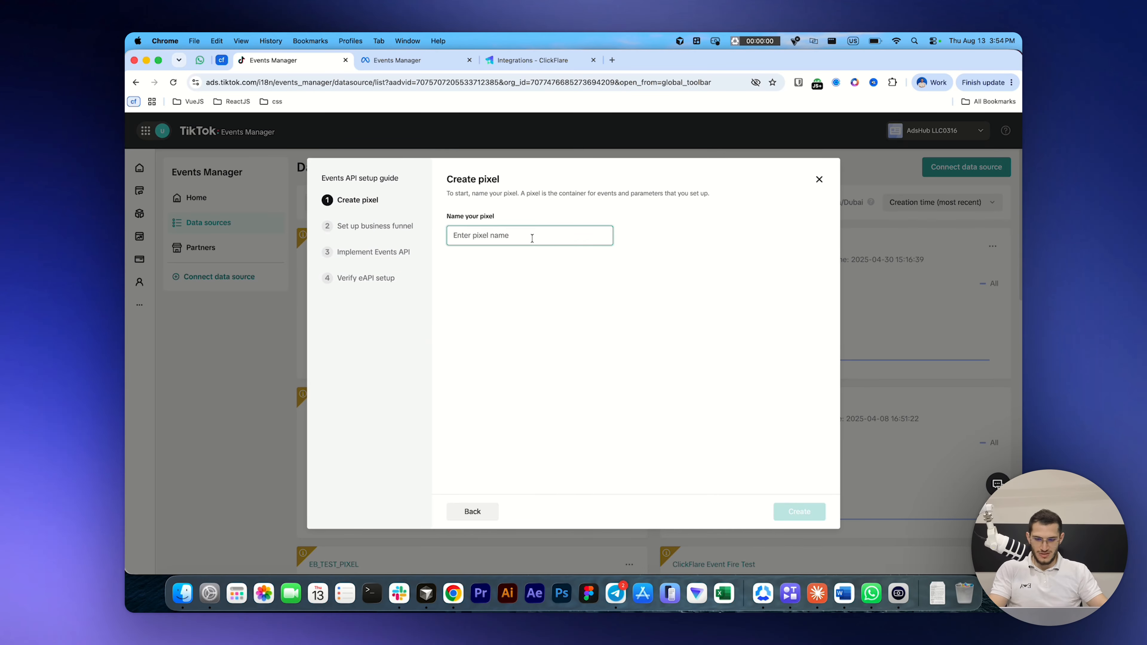
type("tiktok-12")
key("Return")
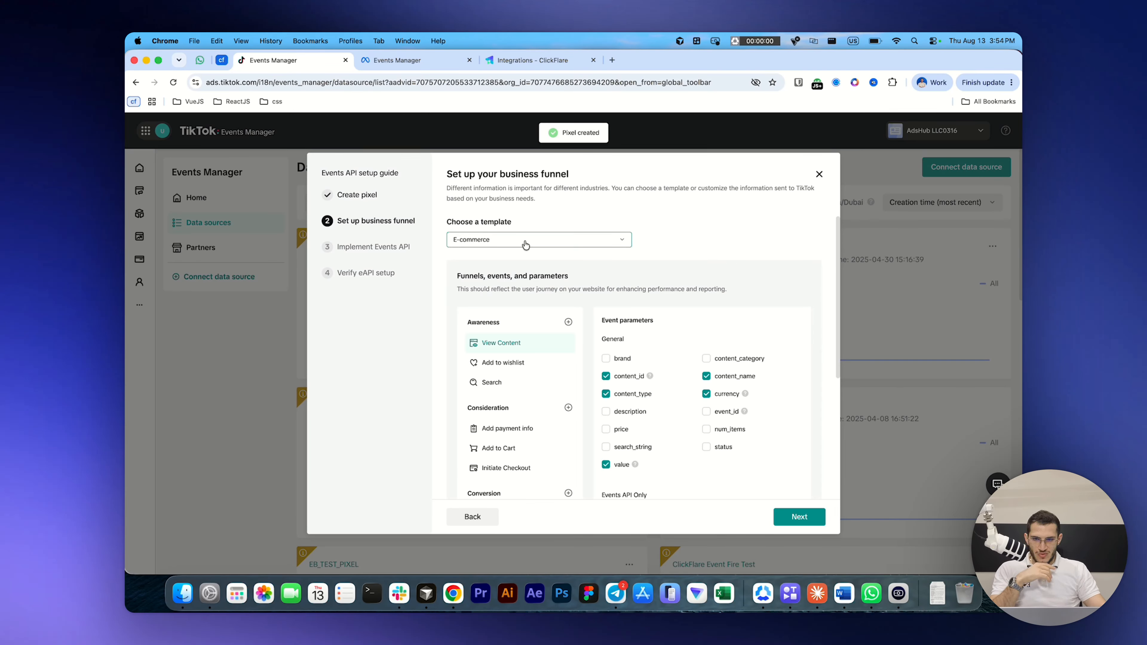
Step: Review the business funnel templates, keep E-commerce, select the Purchase event and continue to the Events API implementation
left_click(525, 244)
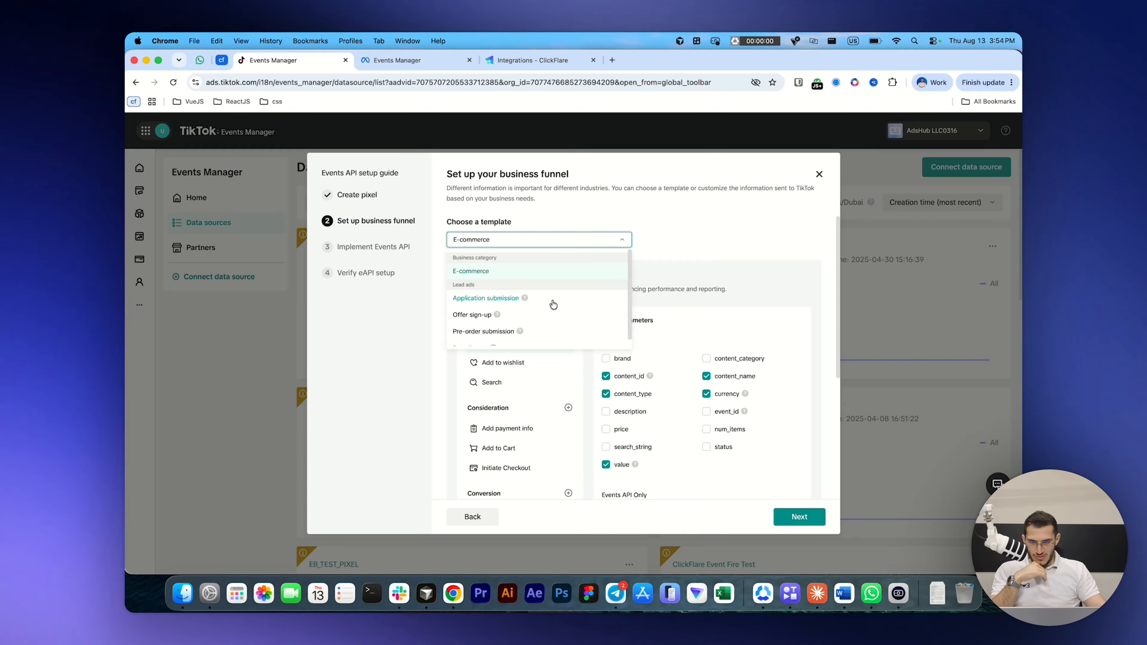
scroll(537, 307, "down", 1)
mouse_move(474, 313)
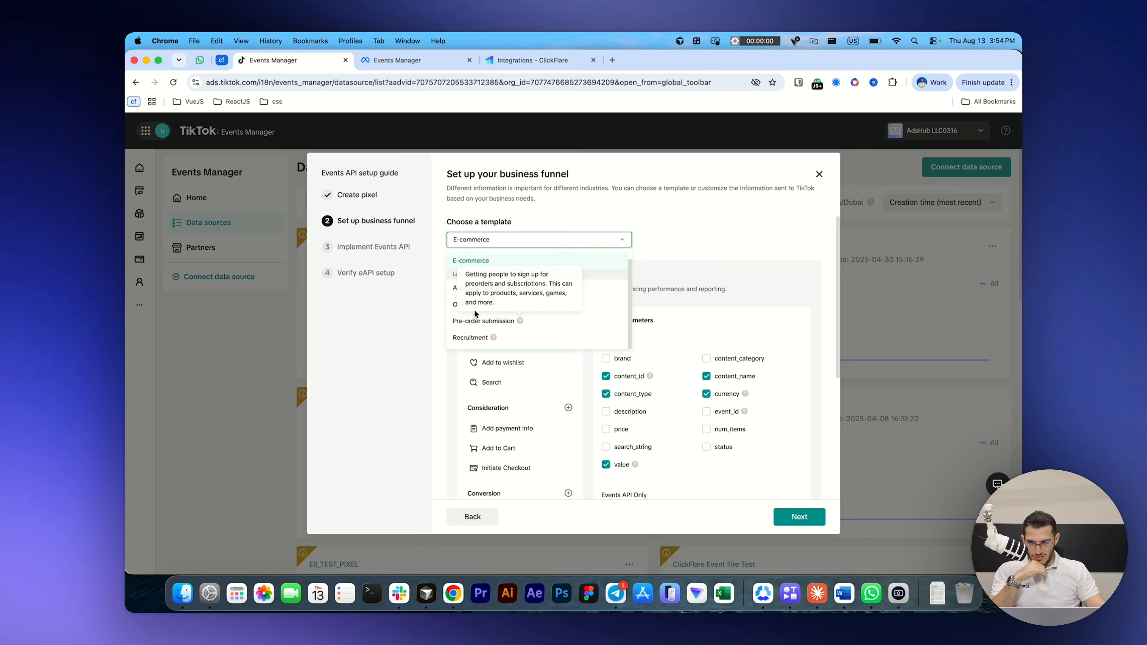
scroll(501, 272, "down", 4)
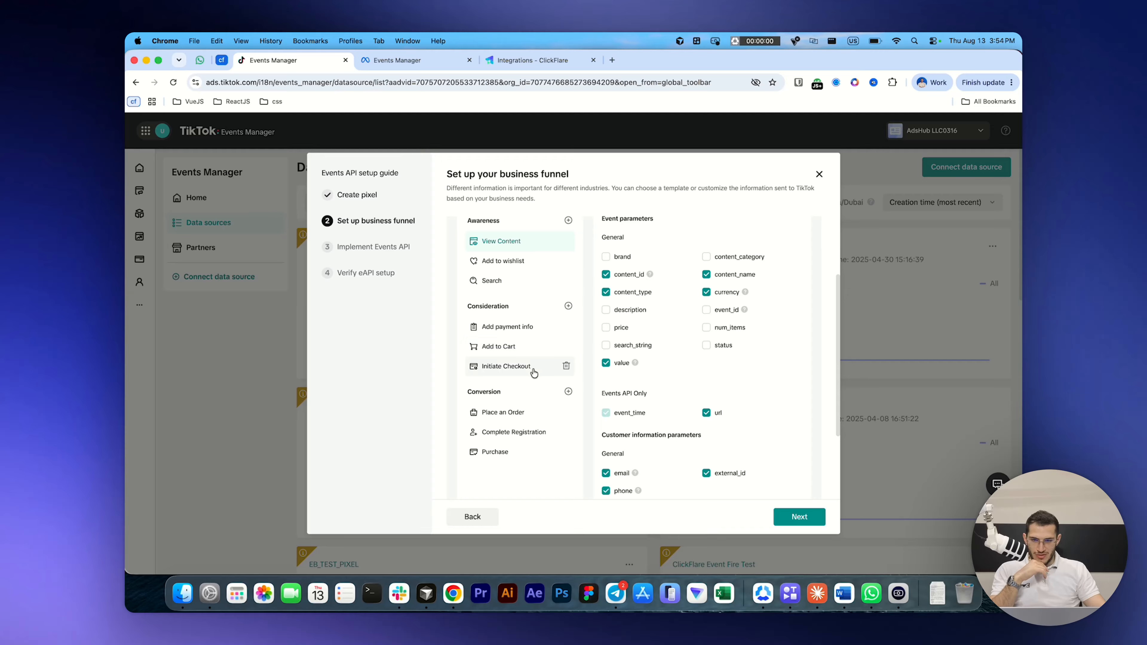
left_click(513, 449)
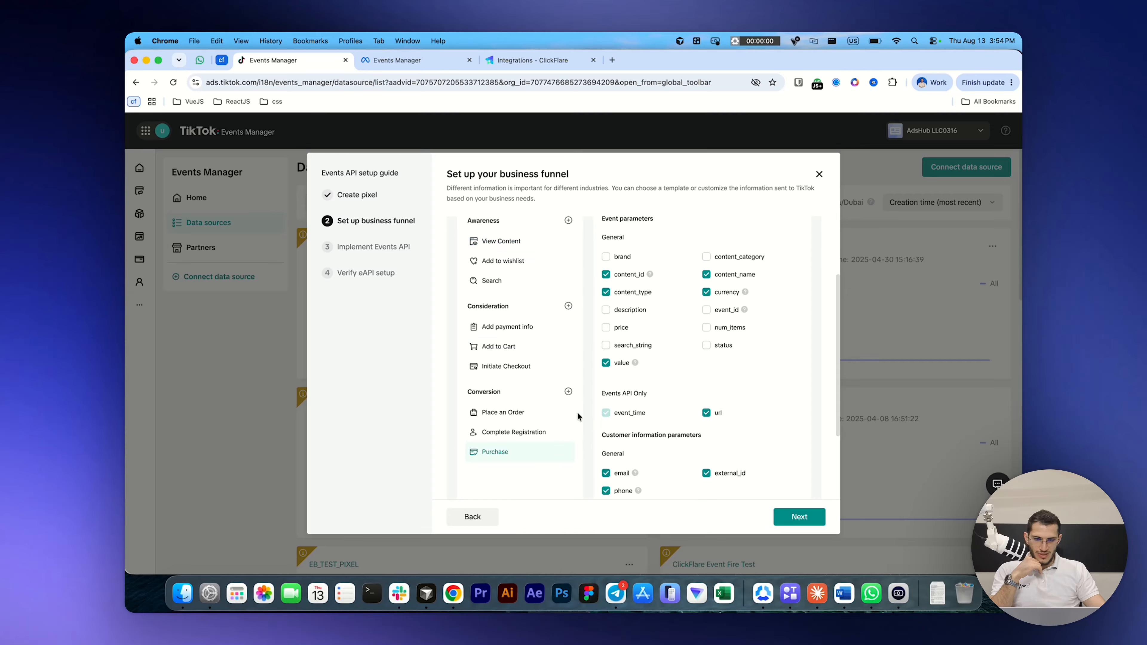
left_click(799, 516)
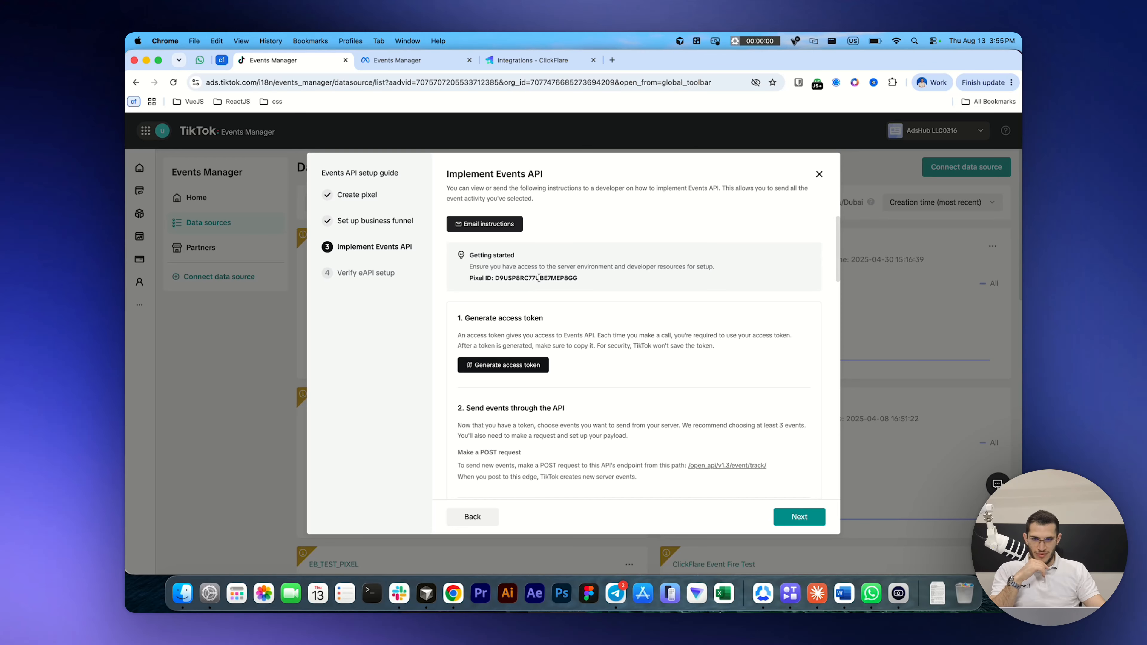
Step: Copy the TikTok pixel ID, switch to ClickFlare and start a new TikTok integration named tiktok-12
double_click(523, 277)
key("super+c")
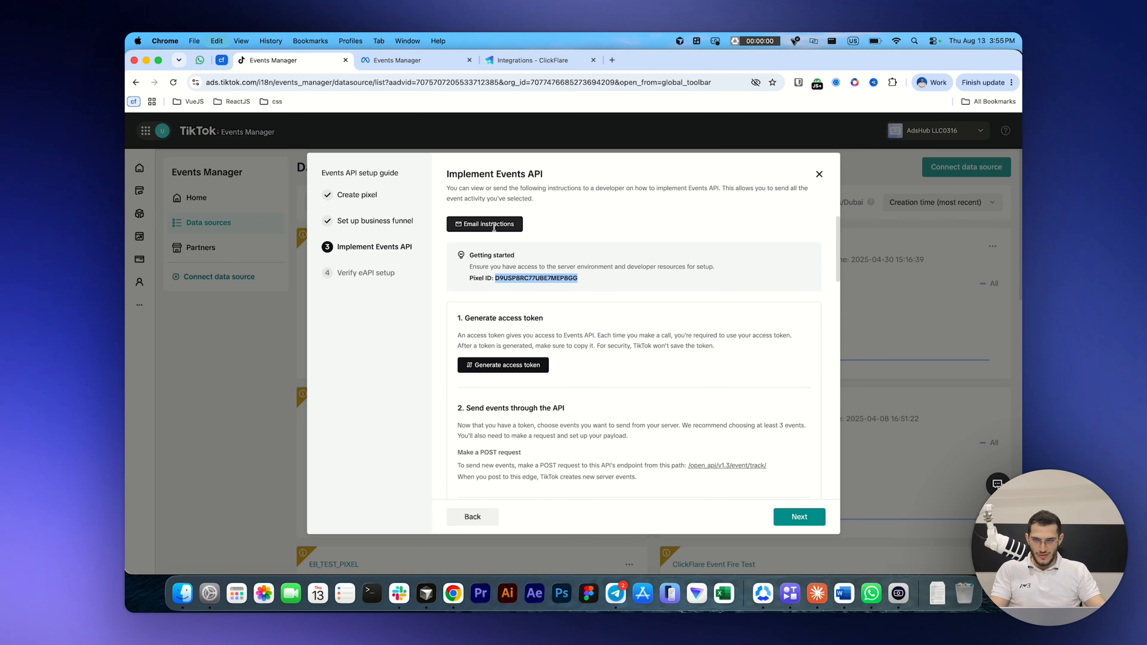
left_click(534, 66)
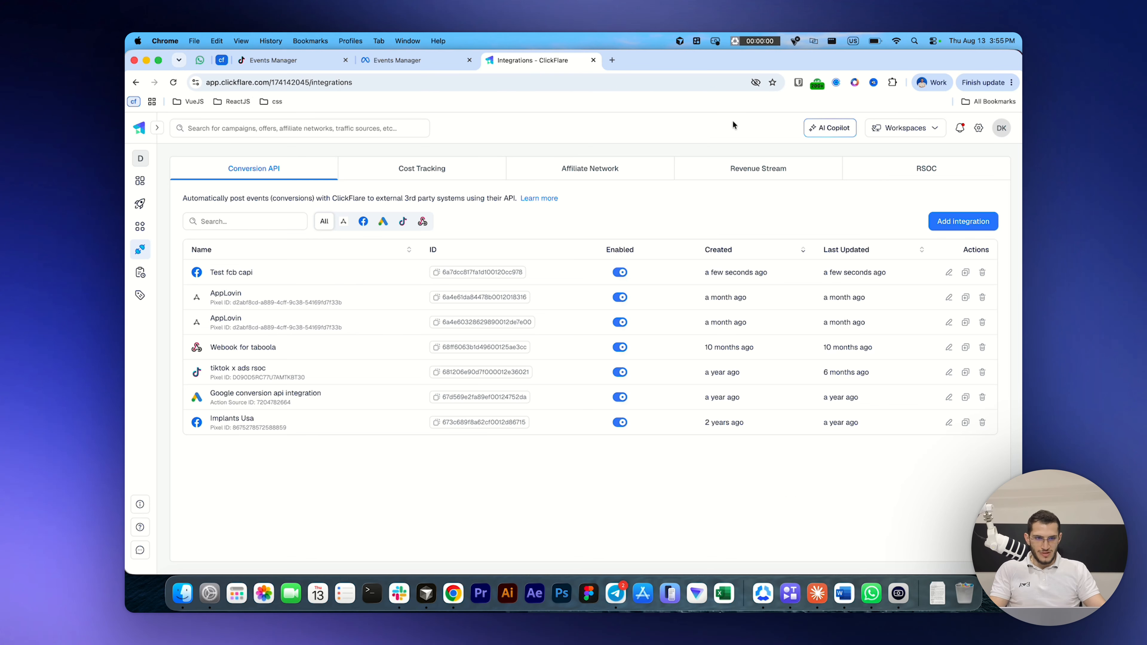
left_click(970, 222)
left_click(706, 253)
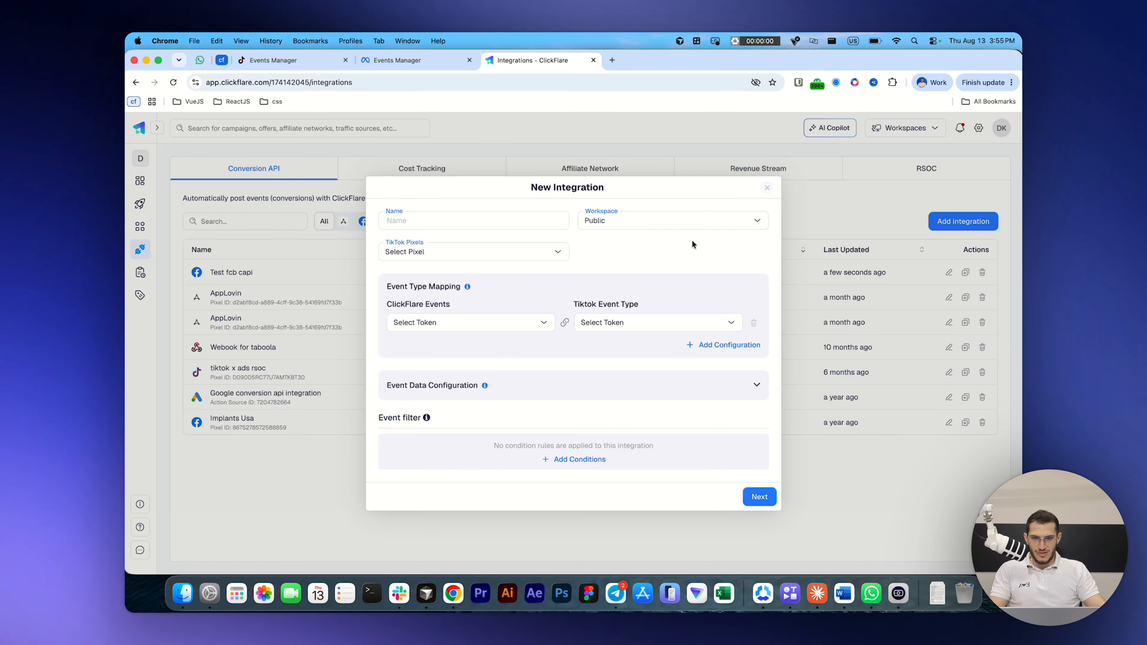
type("tiktok-12")
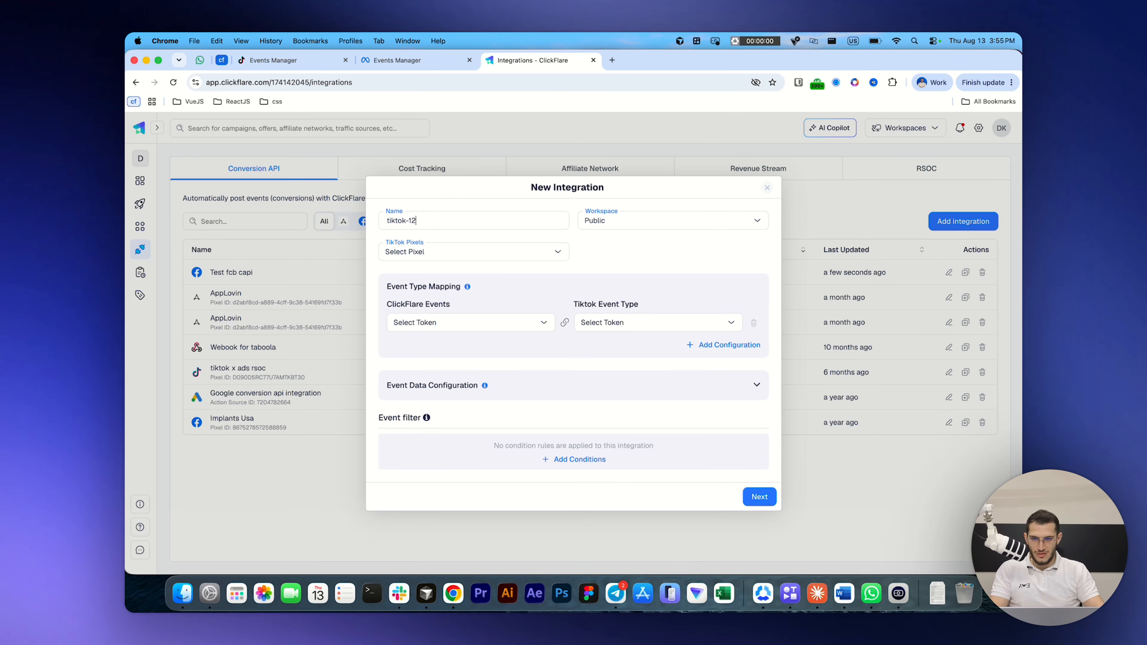
Step: Start registering a new TikTok pixel for the integration, named tiktok-12, and paste the copied pixel ID
left_click(525, 254)
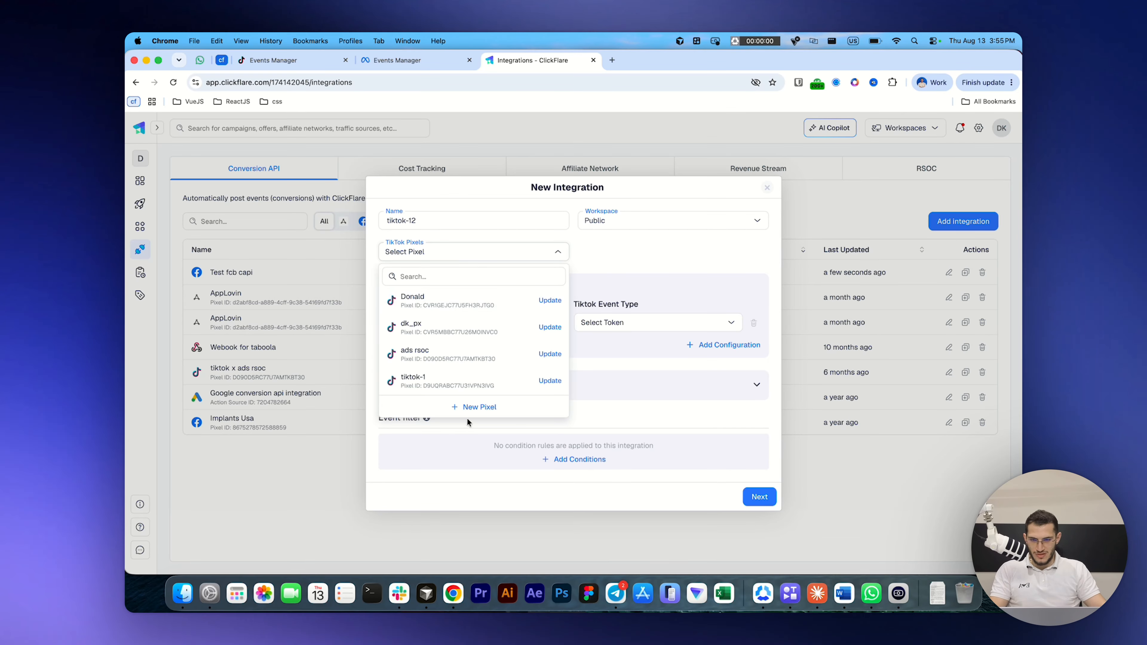
left_click(471, 407)
left_click(550, 302)
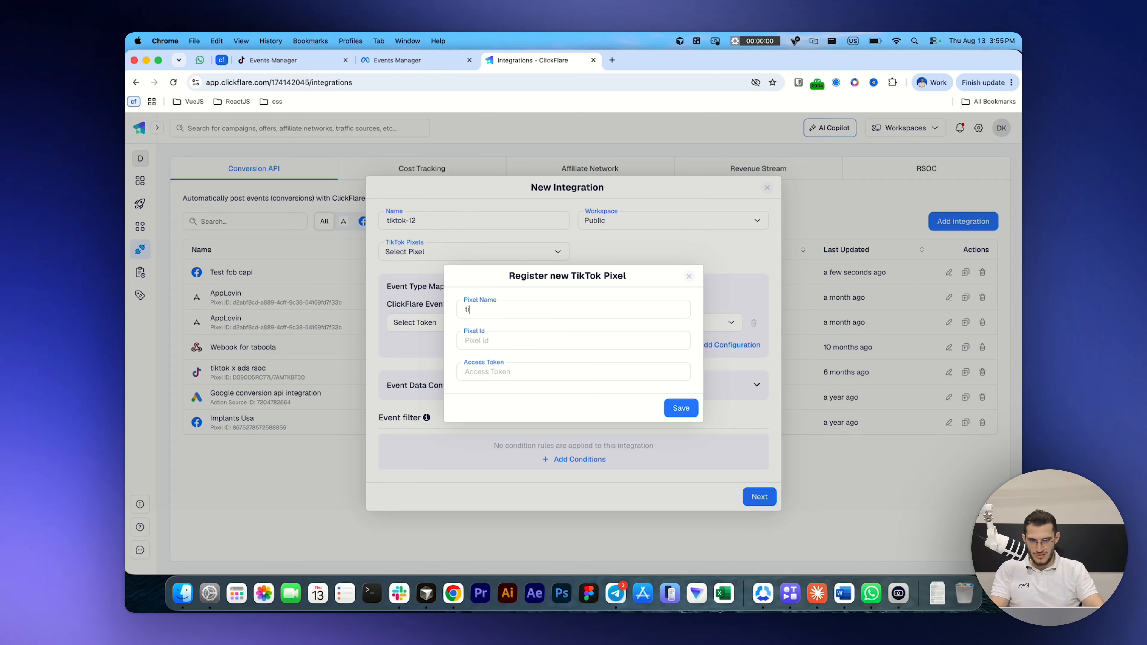
type("tiktok-12")
key("Tab")
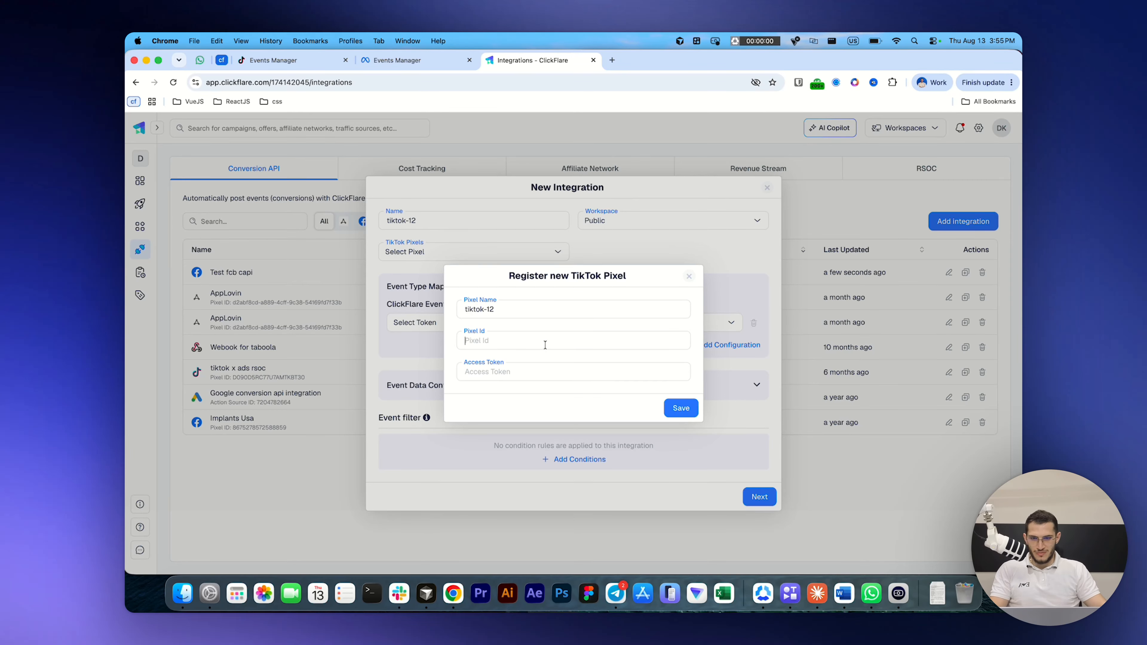
key("super+v")
Step: Generate an access token in TikTok Events Manager, paste it as the Access Token in ClickFlare's pixel registration and save the pixel
left_click(296, 61)
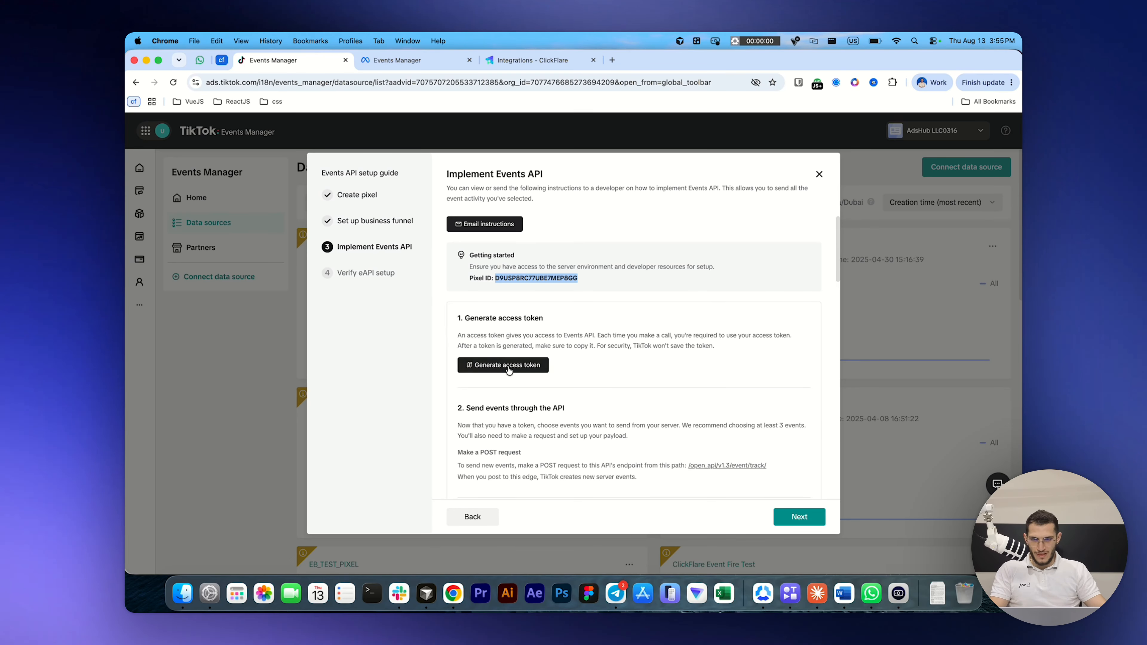
left_click(511, 366)
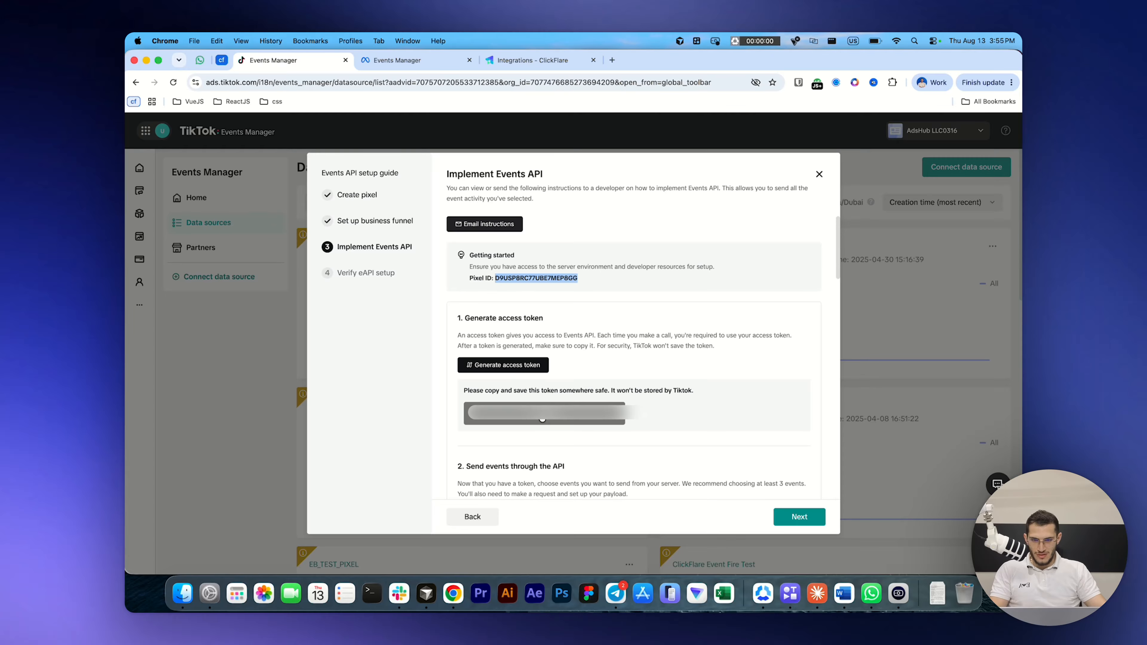
left_click(501, 60)
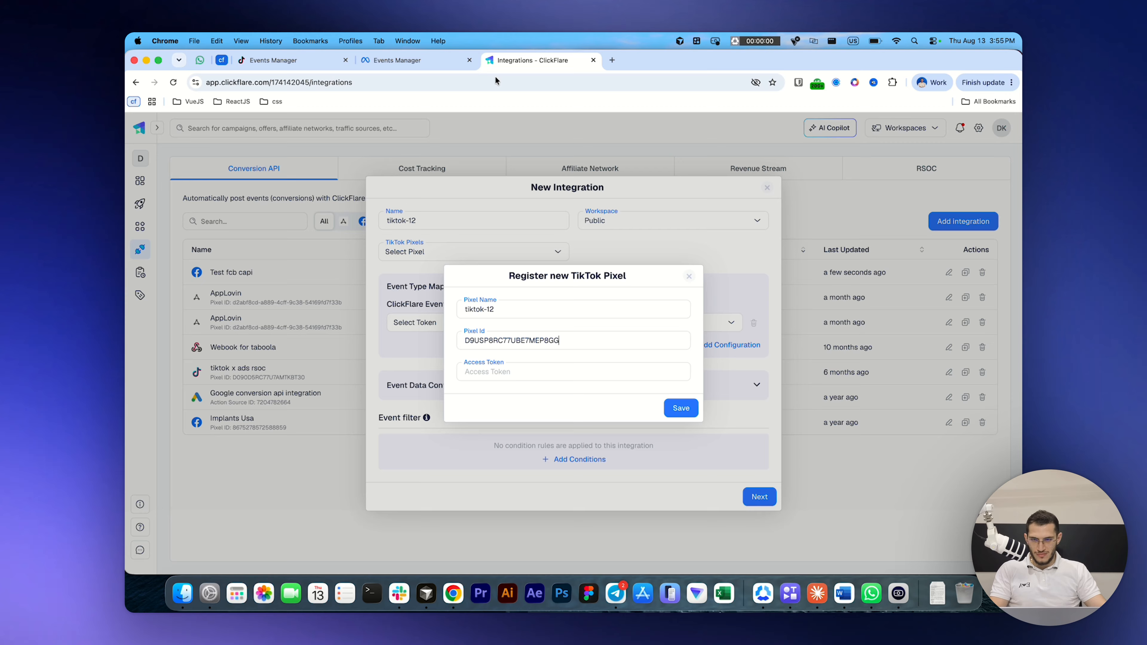
left_click(483, 371)
key("super+v")
left_click(682, 409)
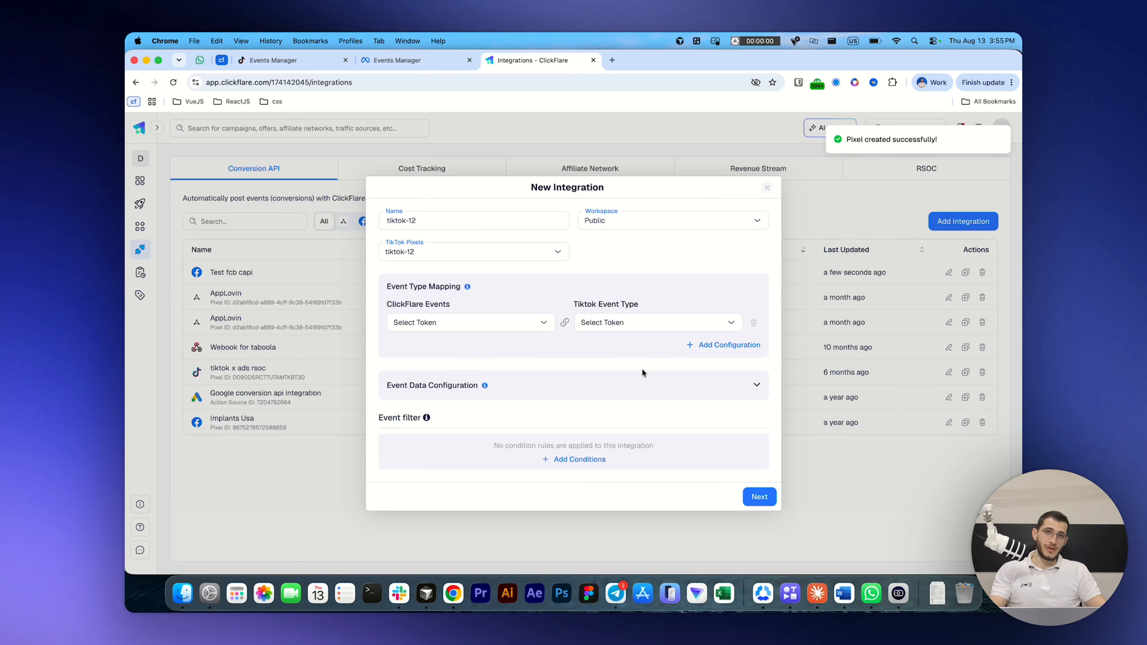
Step: Map the ClickFlare event Payment - Digistore to the TikTok event type Purchase
left_click(492, 325)
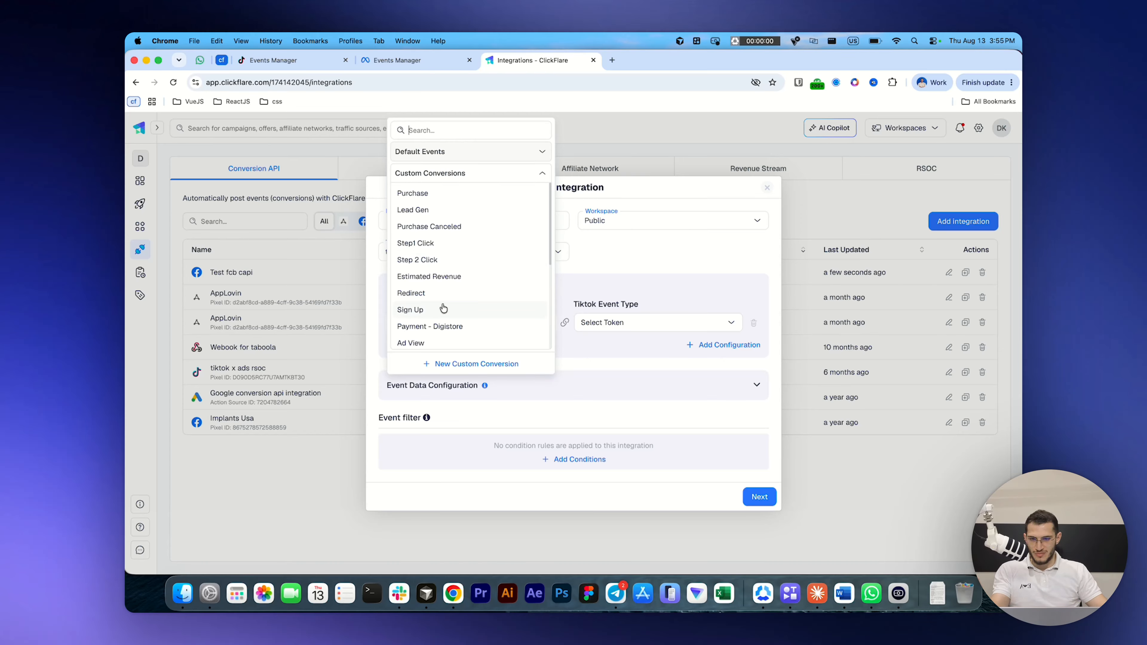
scroll(471, 332, "down", 5)
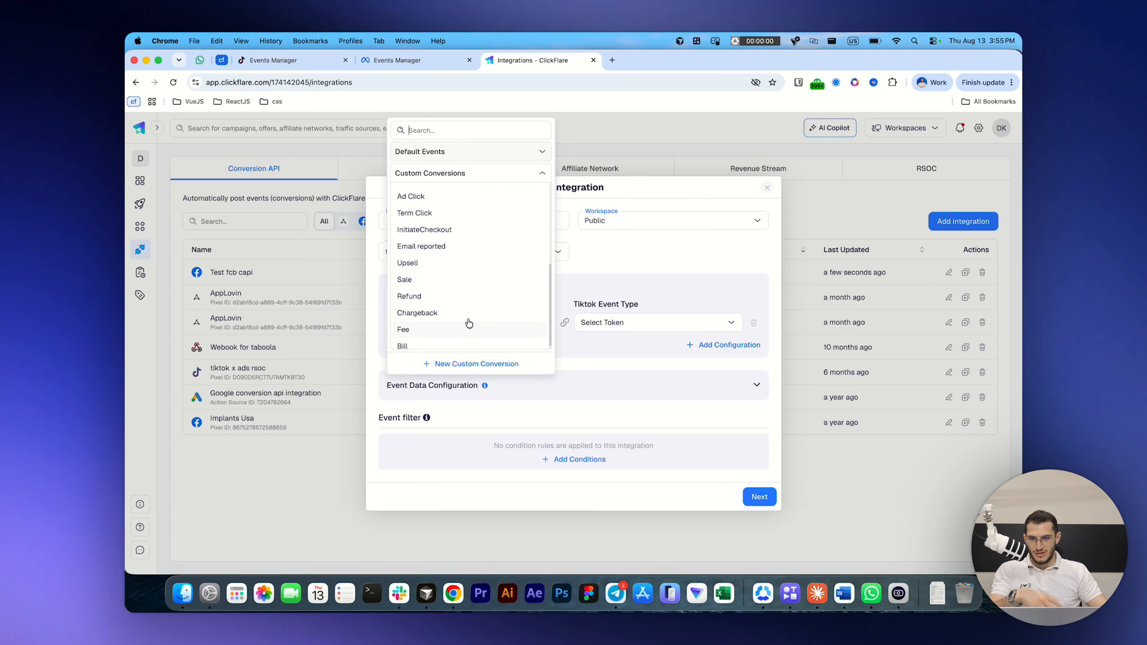
scroll(463, 246, "up", 3)
left_click(462, 252)
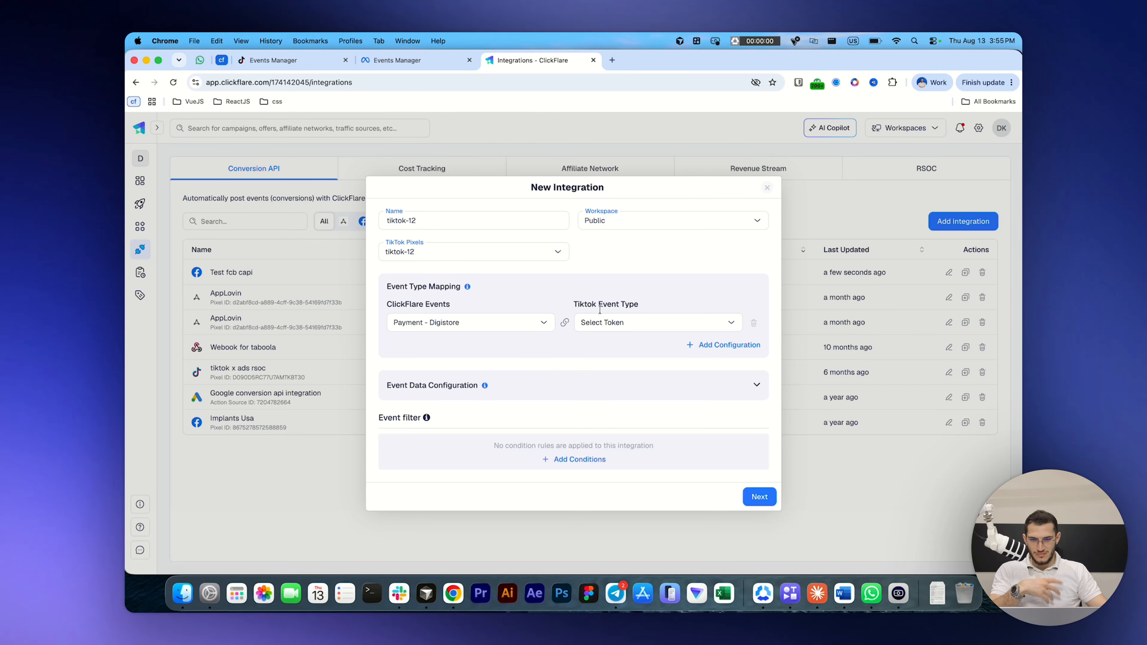
left_click(621, 329)
type("o")
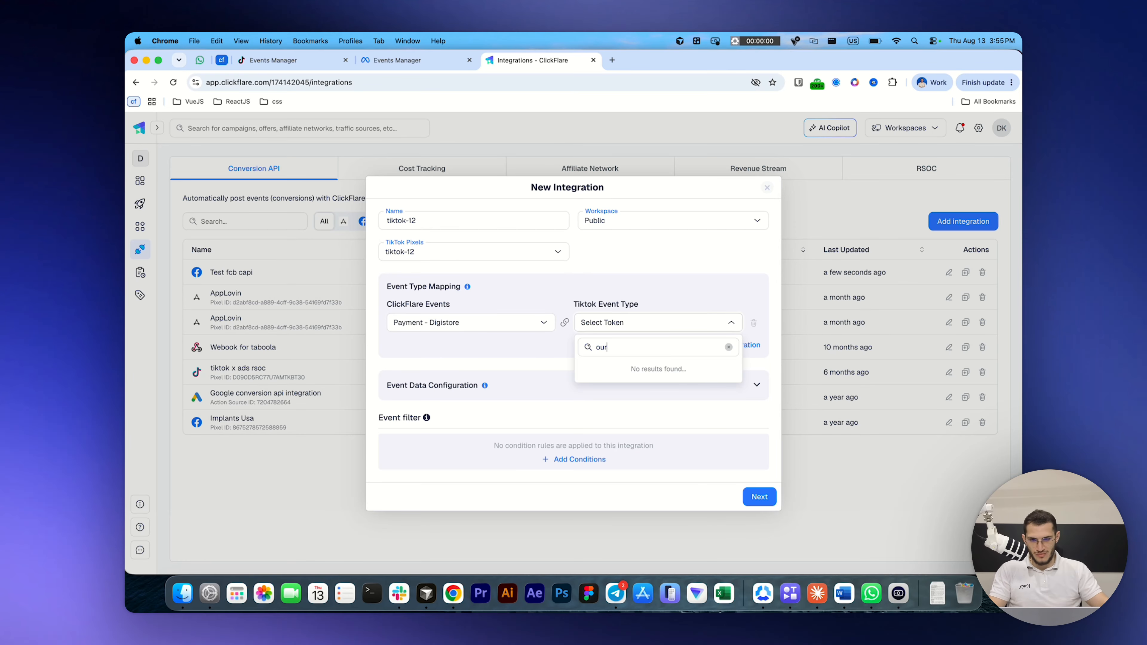
key("BackSpace")
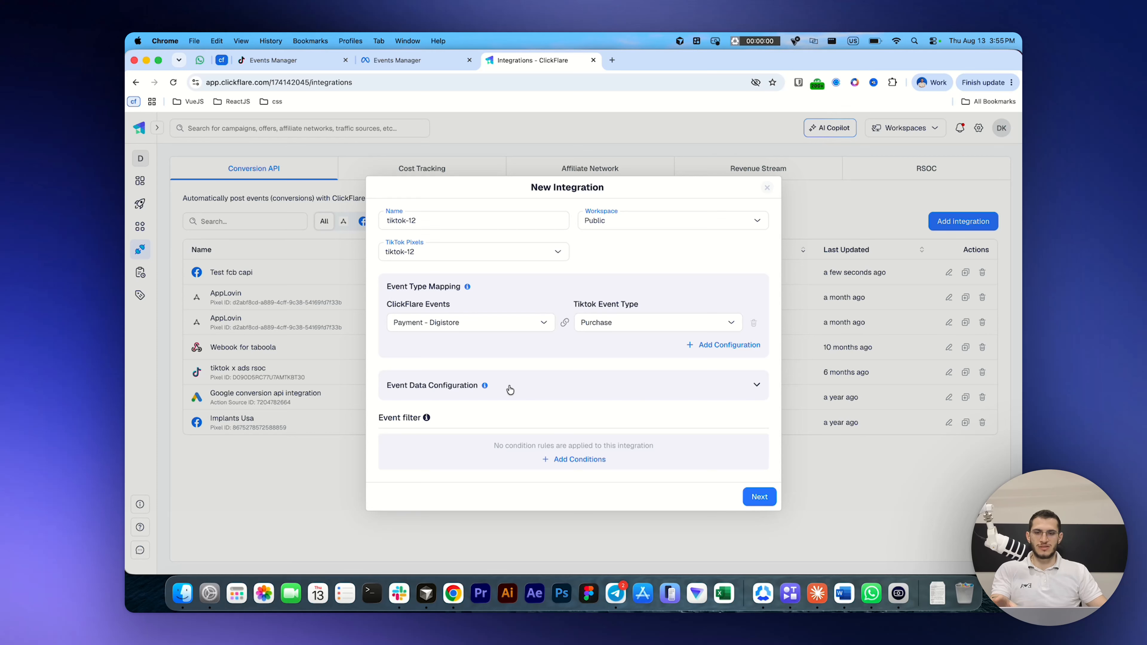
Step: Add a TikTok parameter to the event data configuration, mapping Price to the {{payout}} token
left_click(510, 390)
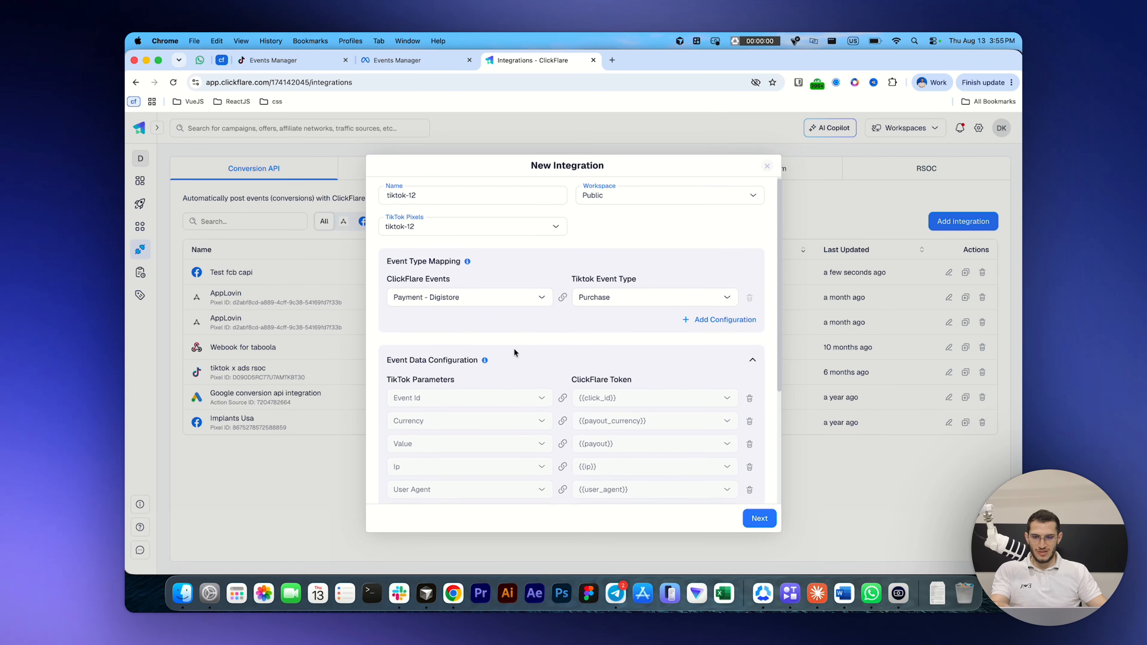
scroll(514, 350, "down", 4)
left_click(723, 408)
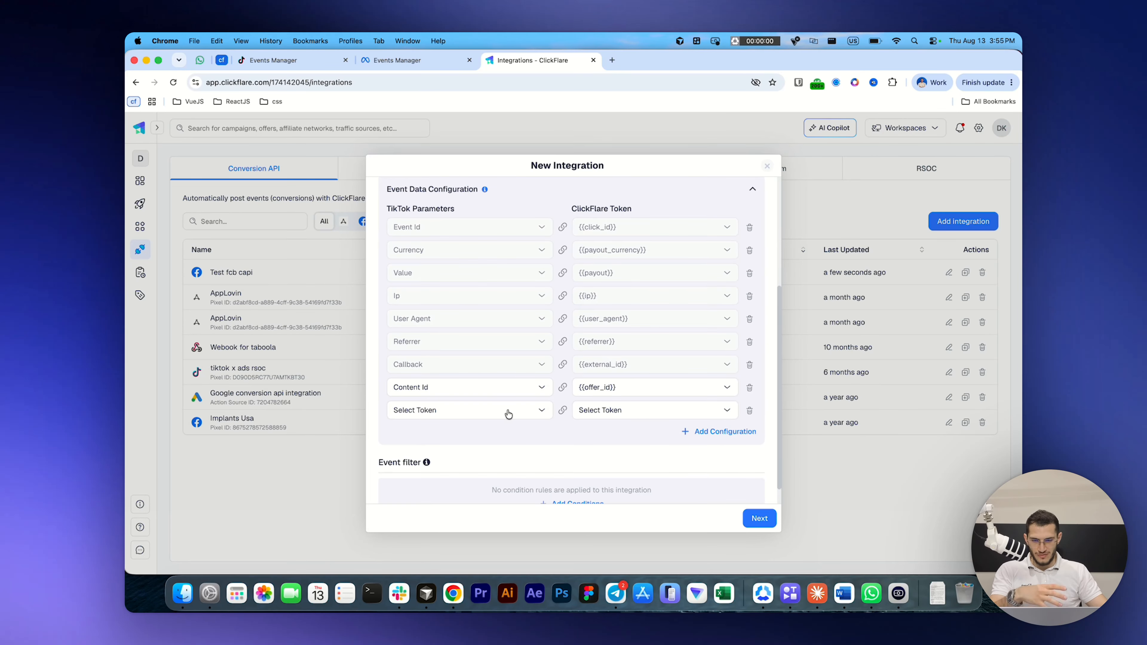
left_click(431, 410)
left_click(452, 279)
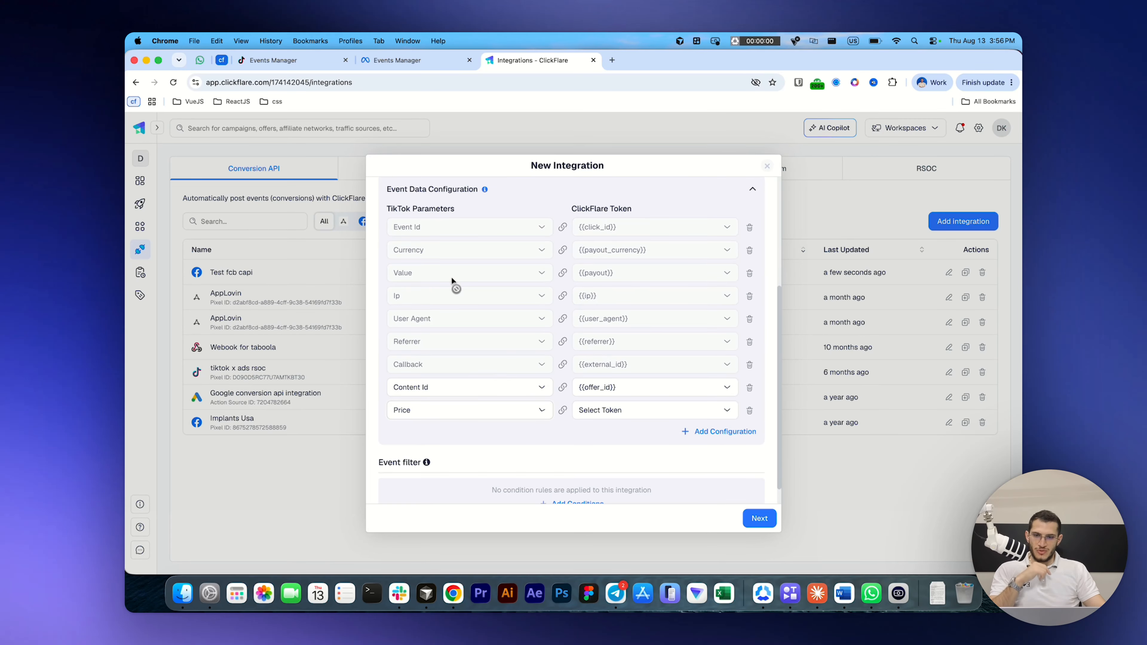
left_click(650, 415)
type("pay")
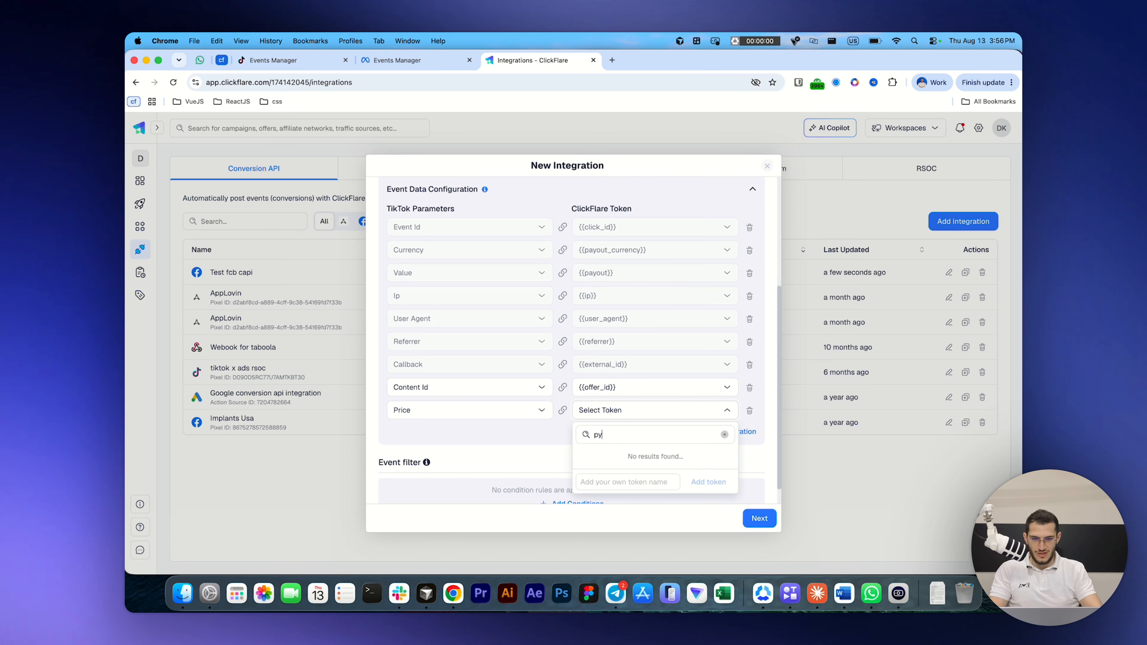
left_click(597, 473)
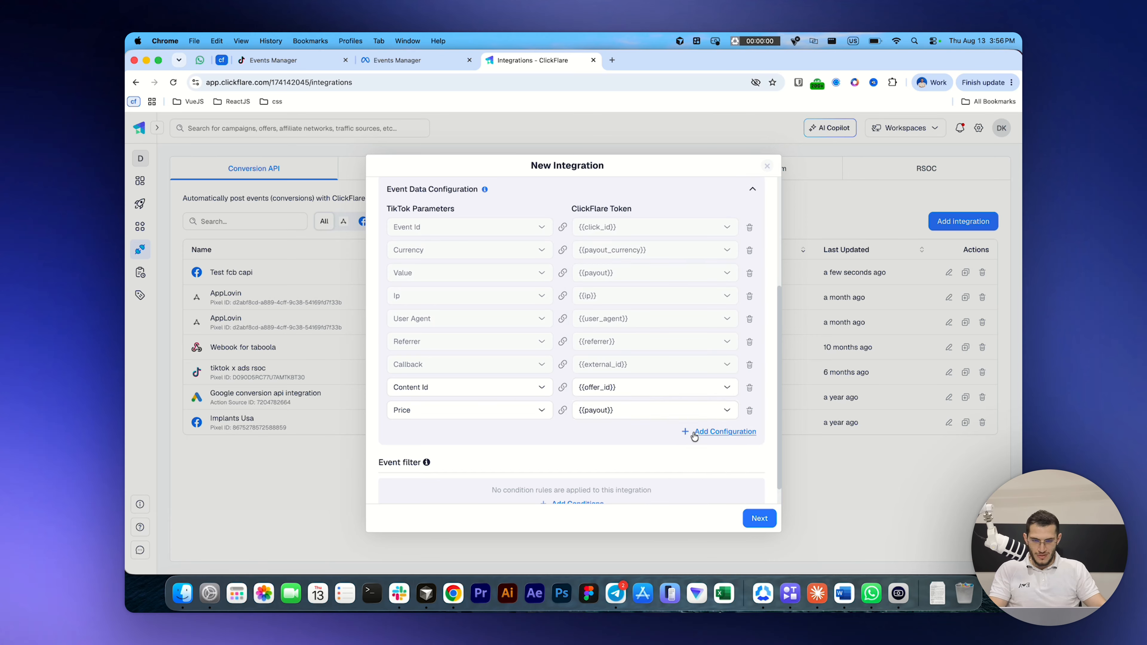
Step: Add the Email parameter mapped to {{conversionParameter1}}, and save the integration without selecting any campaigns
left_click(716, 431)
left_click(472, 433)
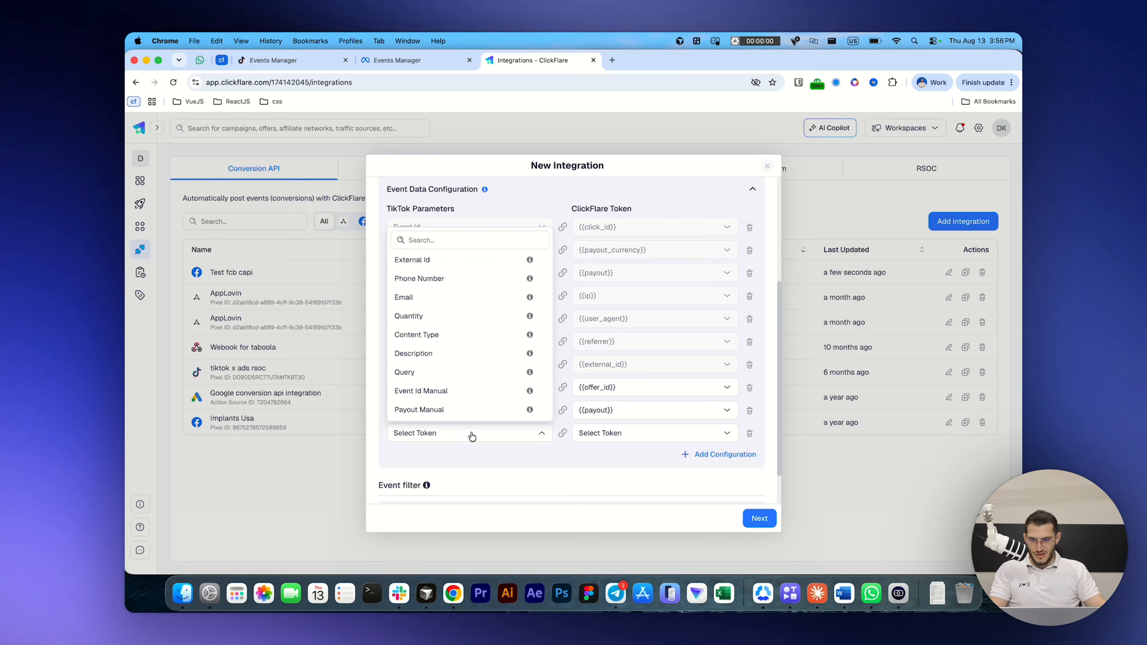
left_click(440, 296)
left_click(682, 435)
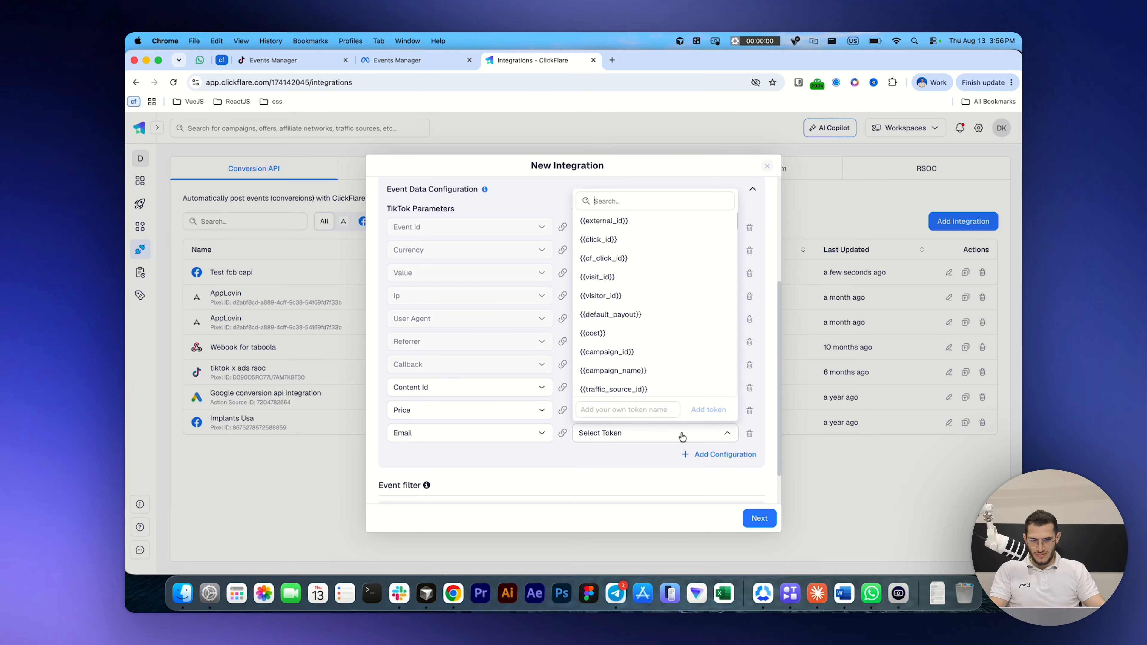
type("conver")
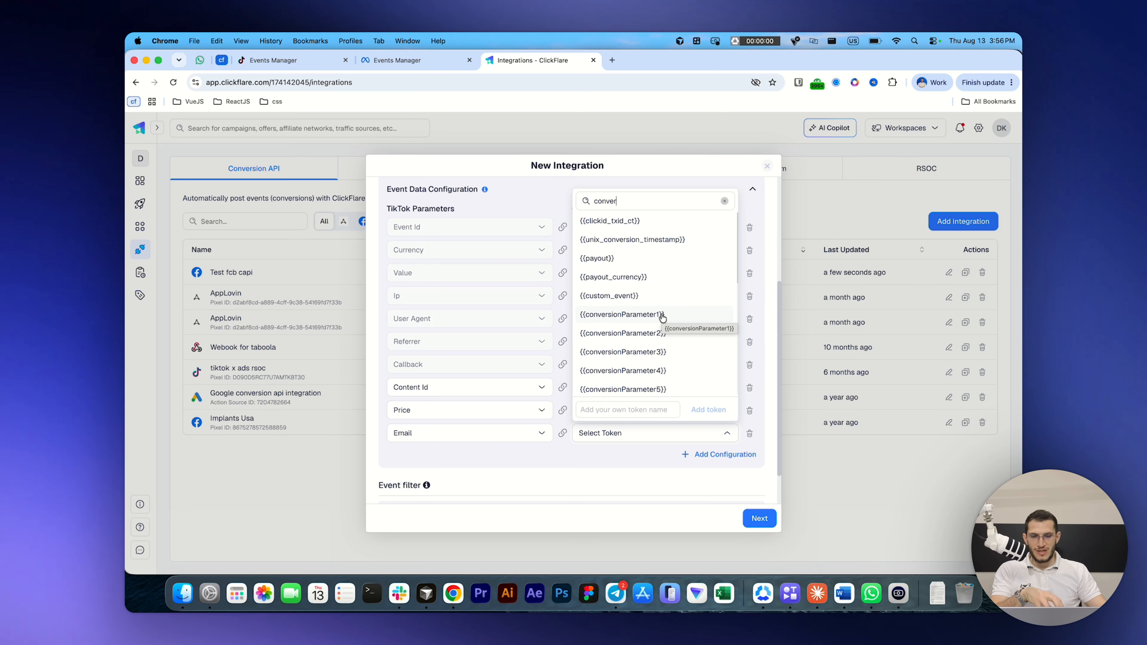
left_click(662, 314)
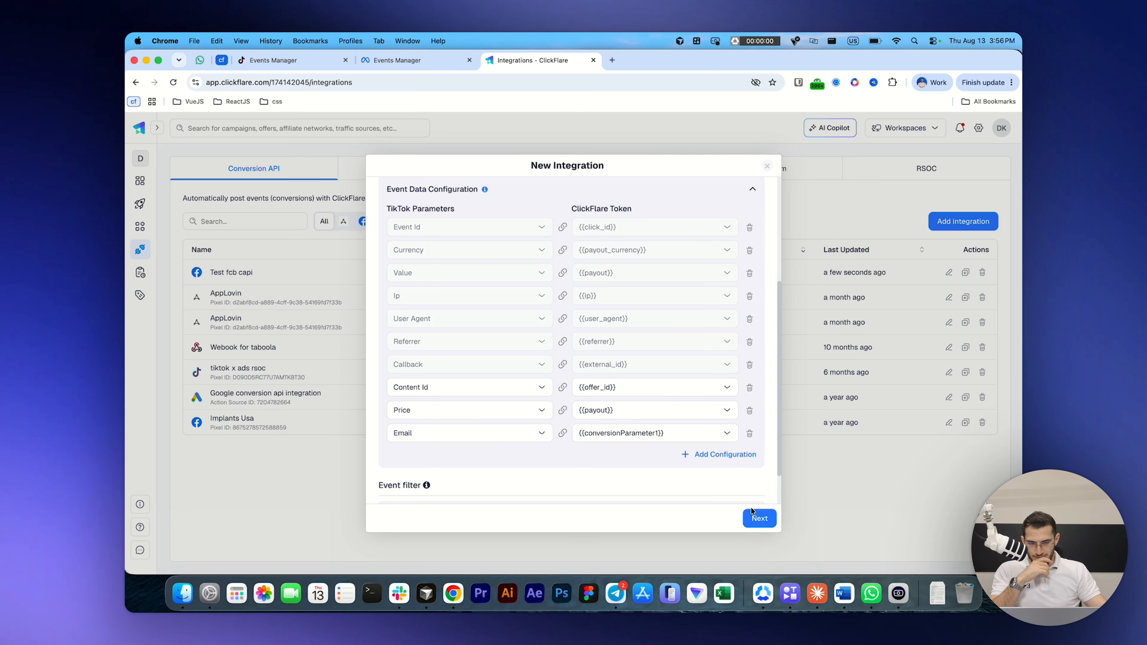
left_click(758, 518)
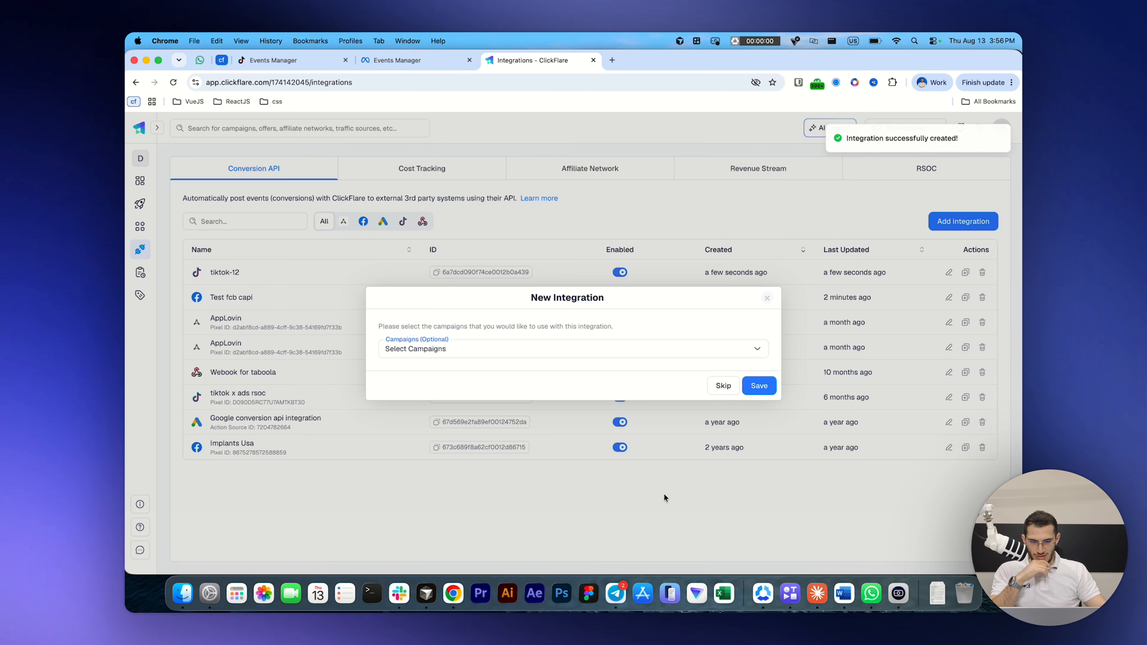
left_click(758, 391)
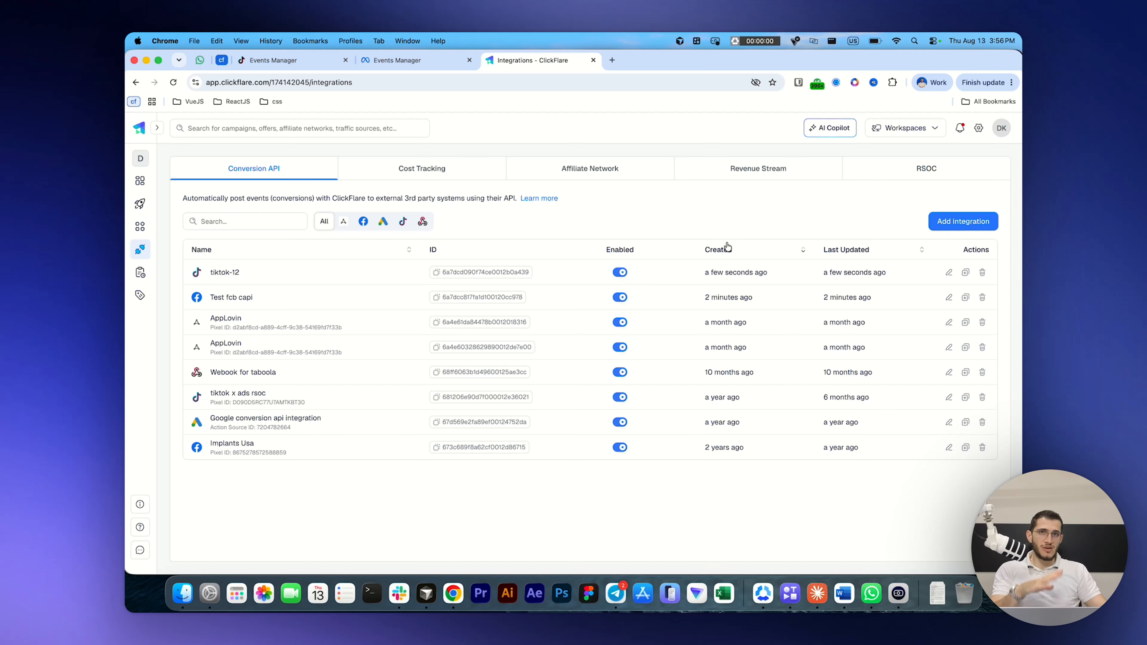
Step: Open a new Reddit integration and examine its pixel and event mapping settings without creating it
left_click(987, 224)
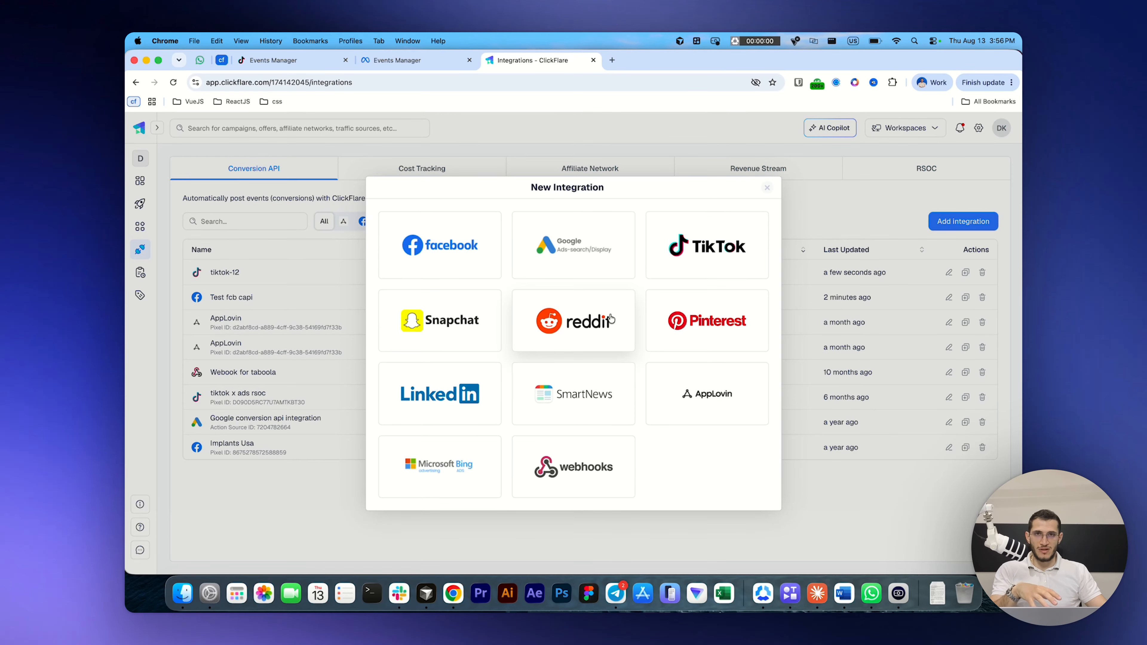
left_click(610, 318)
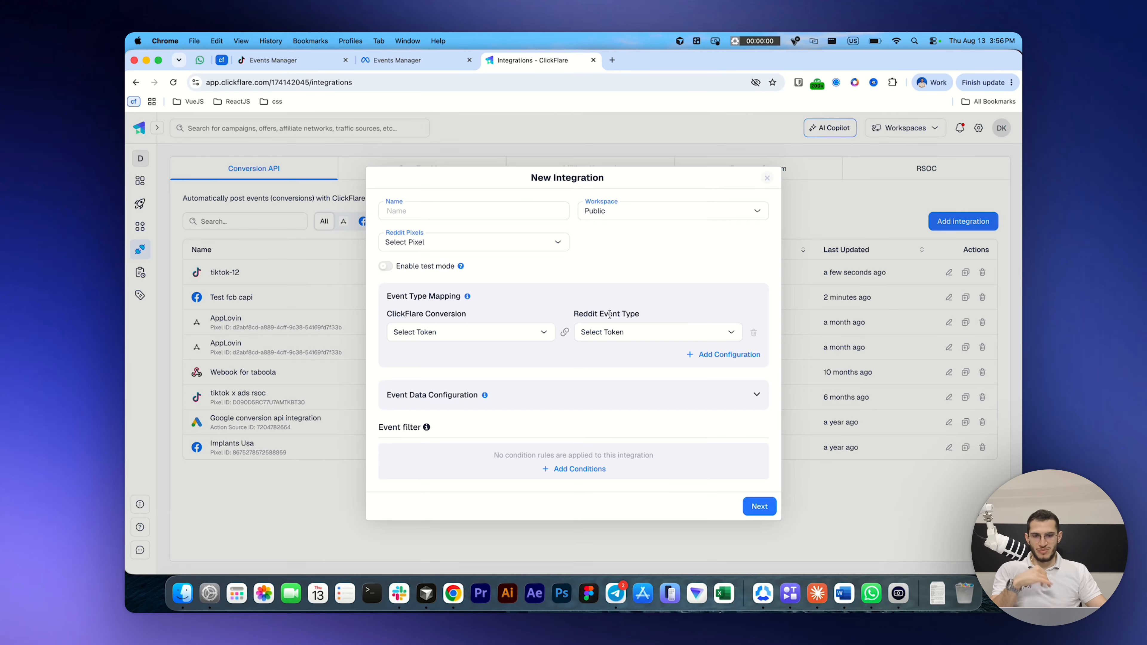
left_click(534, 254)
left_click(501, 313)
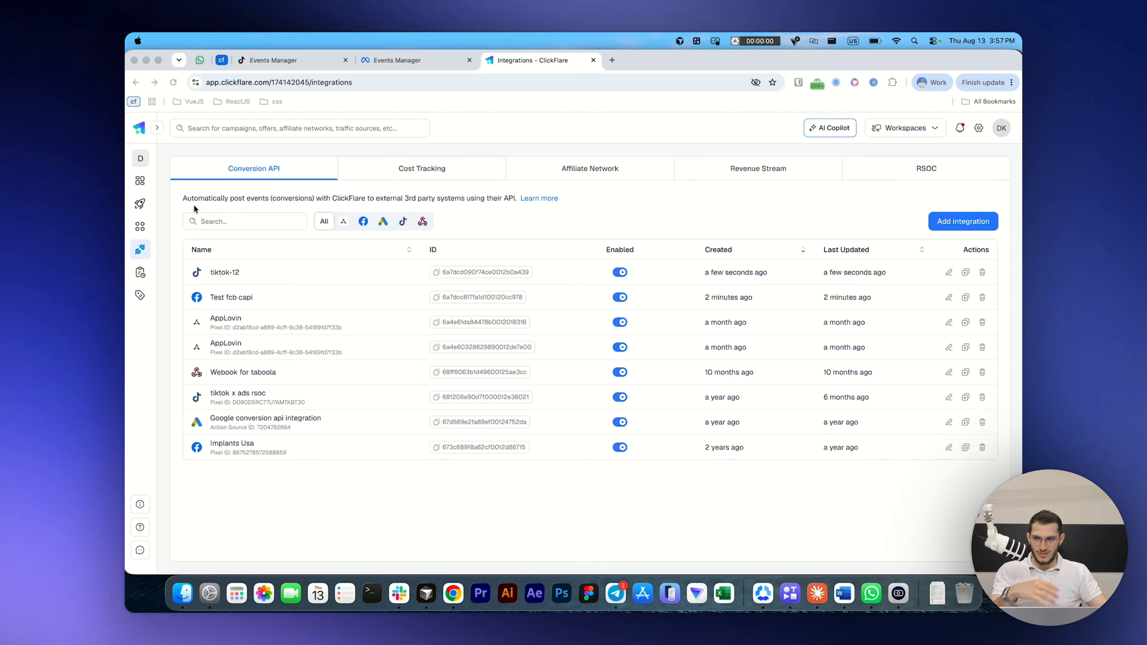
Step: Open the campaign "6 aug campaign test (cloned) bigo" for editing and assign the tiktok-12 integration to it
left_click(140, 203)
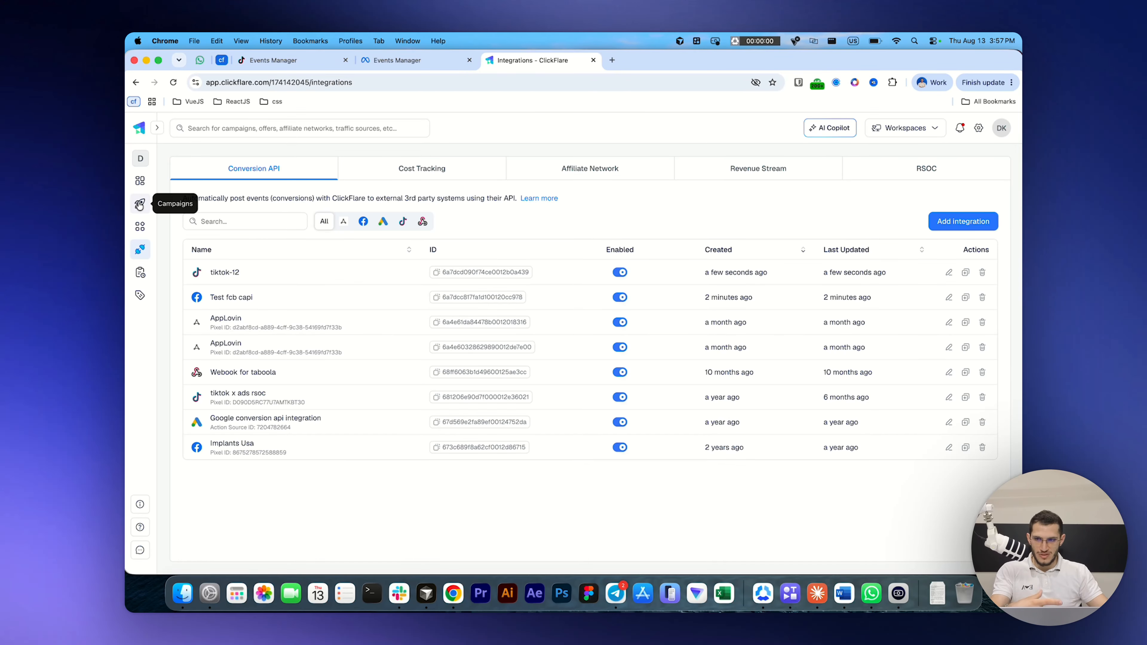
left_click(140, 205)
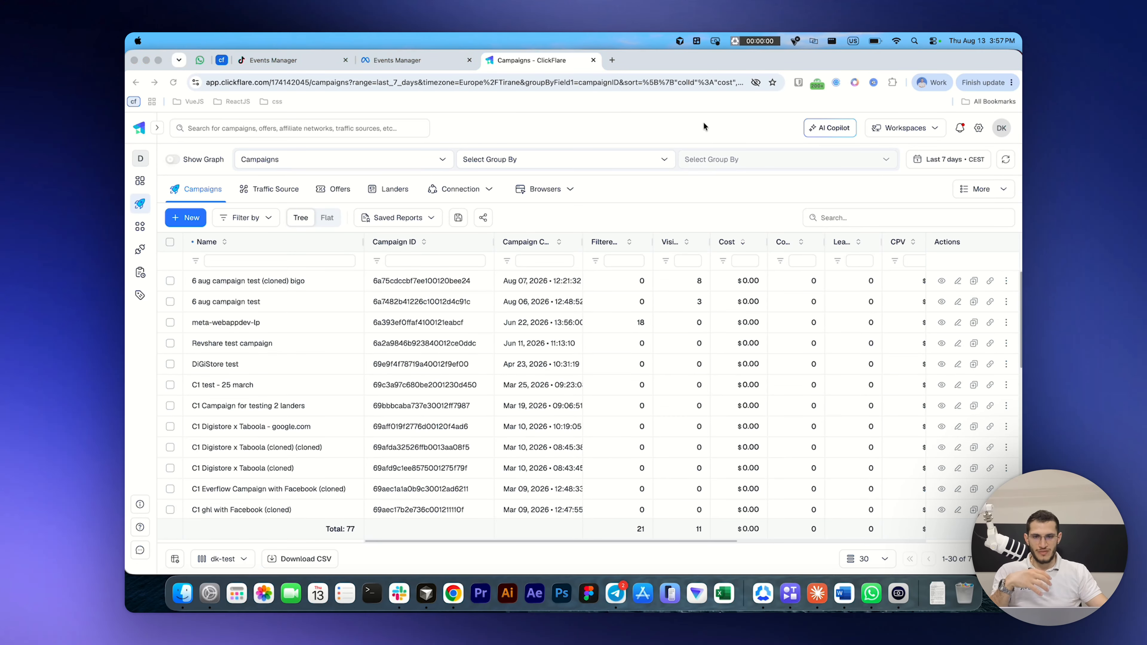
left_click(958, 281)
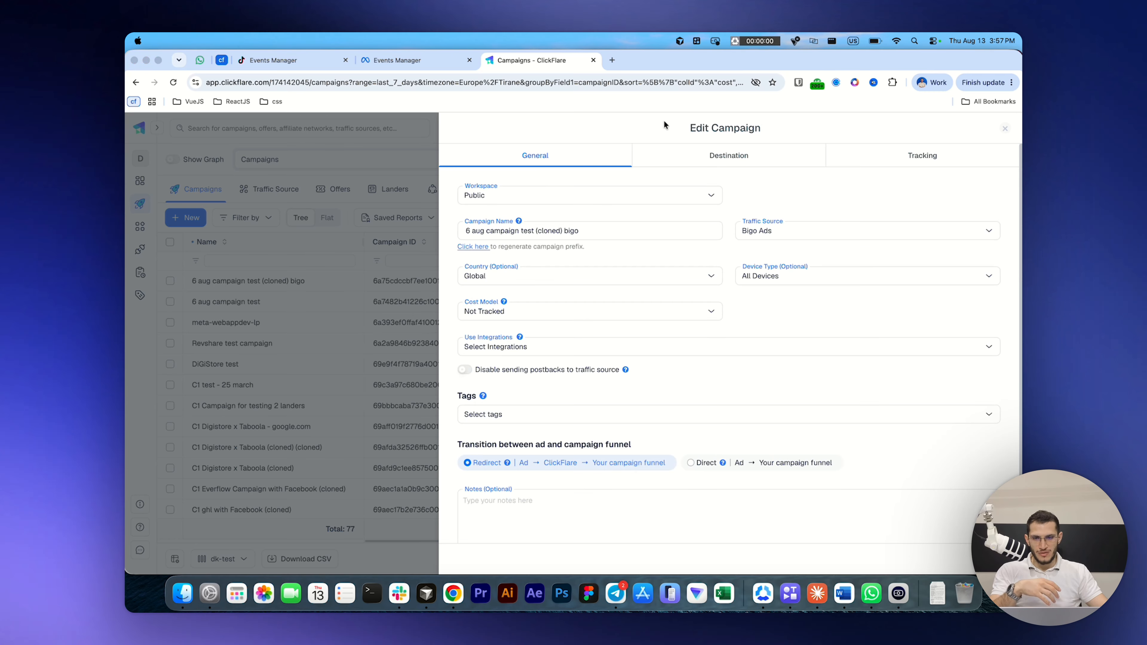
left_click(575, 352)
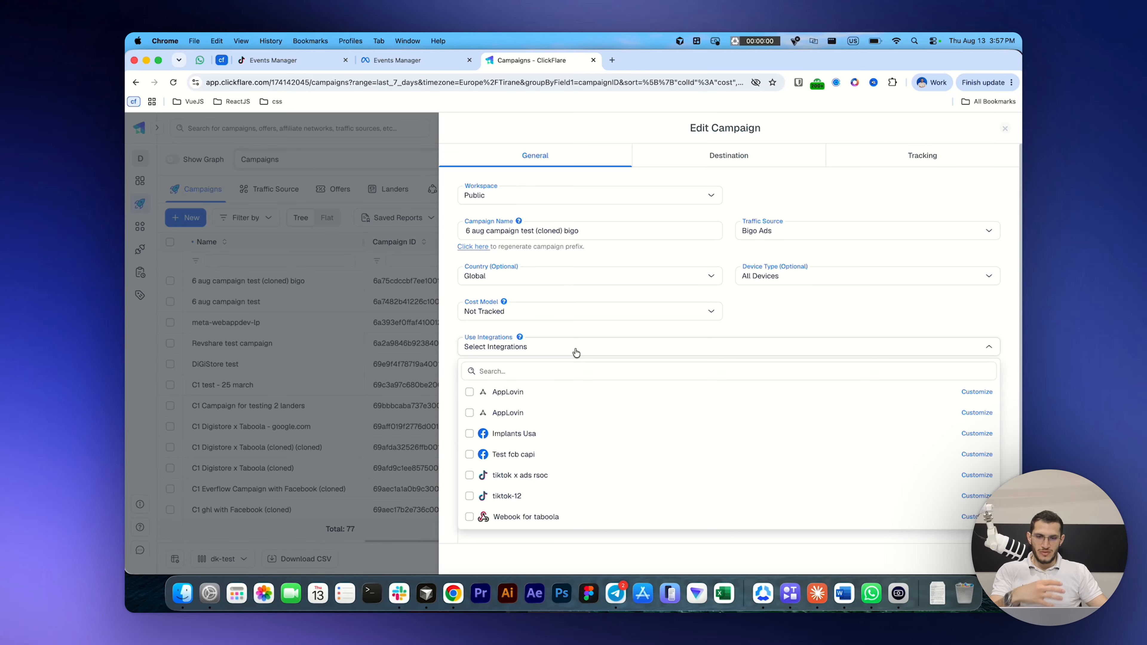
left_click(560, 496)
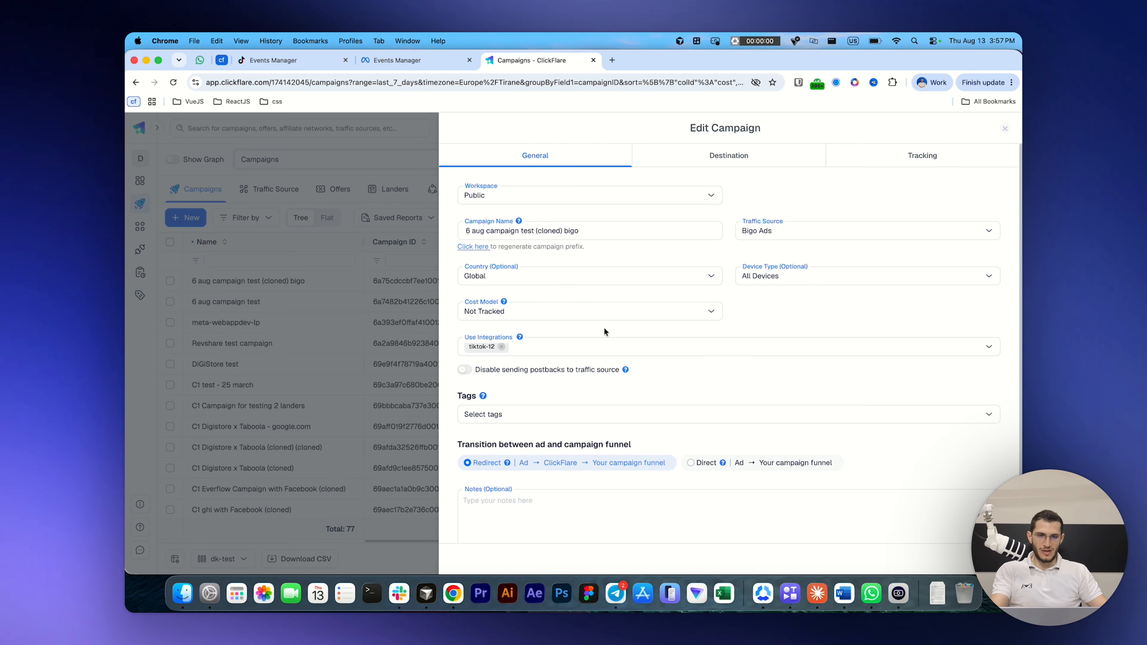